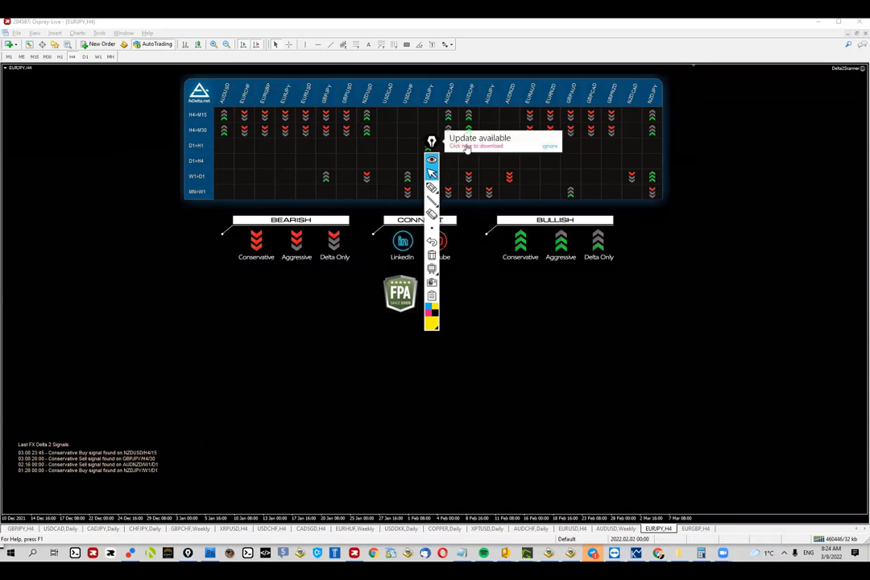
Step: Move the annotation toolbar clear of the signal scanner table and quit Telegram to stop its chat notifications
mouse_move(427, 148)
mouse_down()
mouse_move(30, 99)
mouse_move(50, 118)
mouse_up()
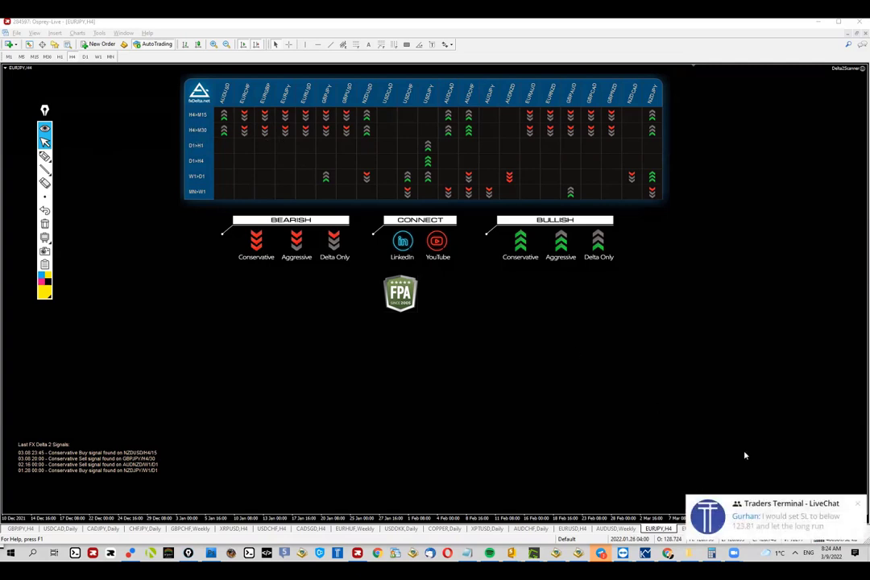
click(859, 506)
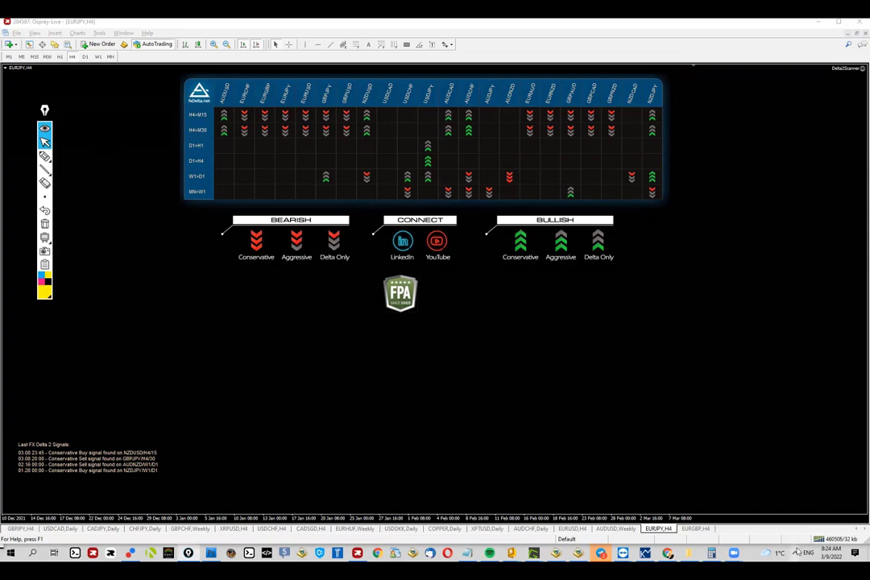
click(794, 552)
right_click(830, 479)
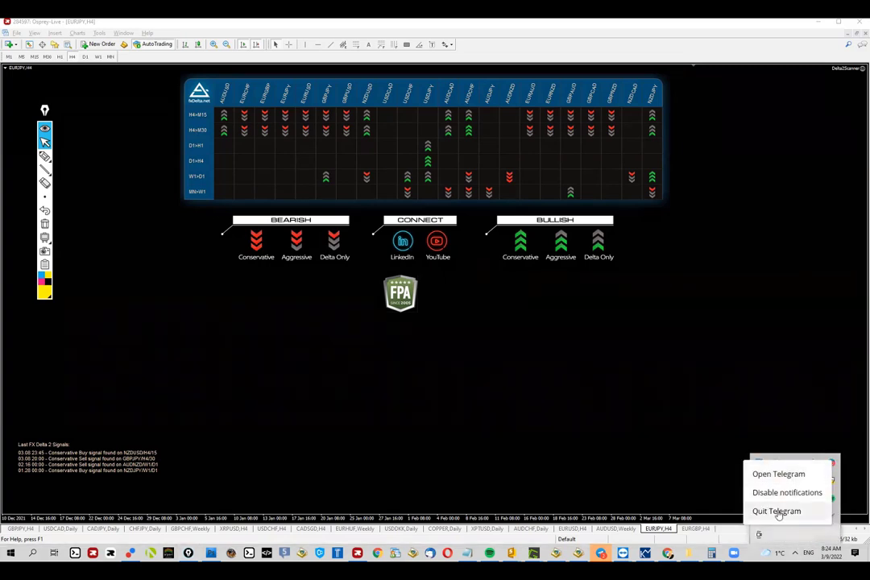
click(773, 510)
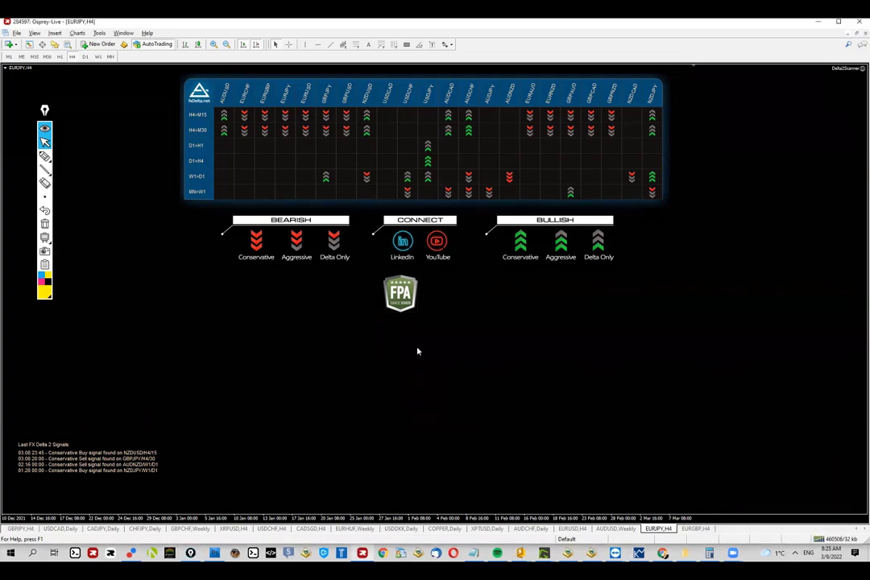
Step: Open the EURJPY chart from its H4>M15 scanner signal and view it on the H4 timeframe, with the annotation toolbar moved off the dashboard
click(286, 114)
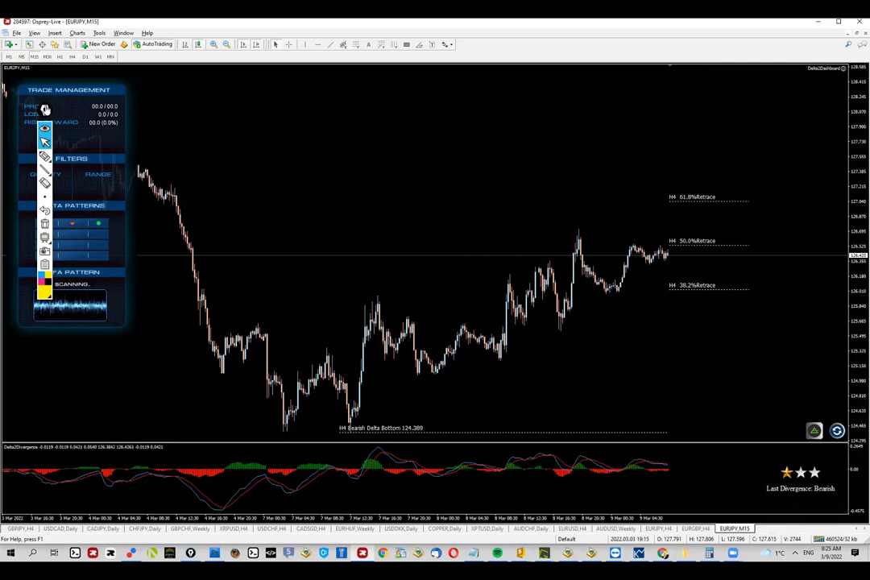
drag(45, 110, 835, 86)
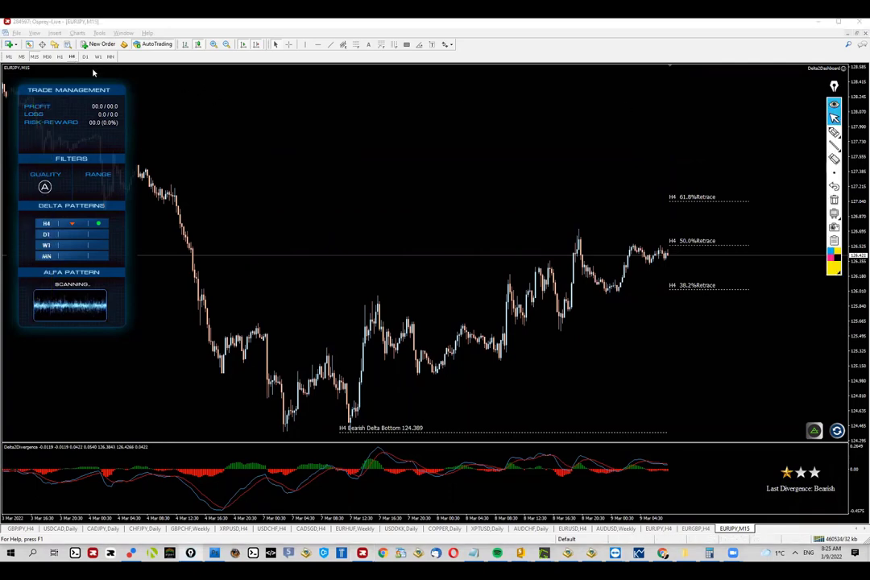
click(72, 57)
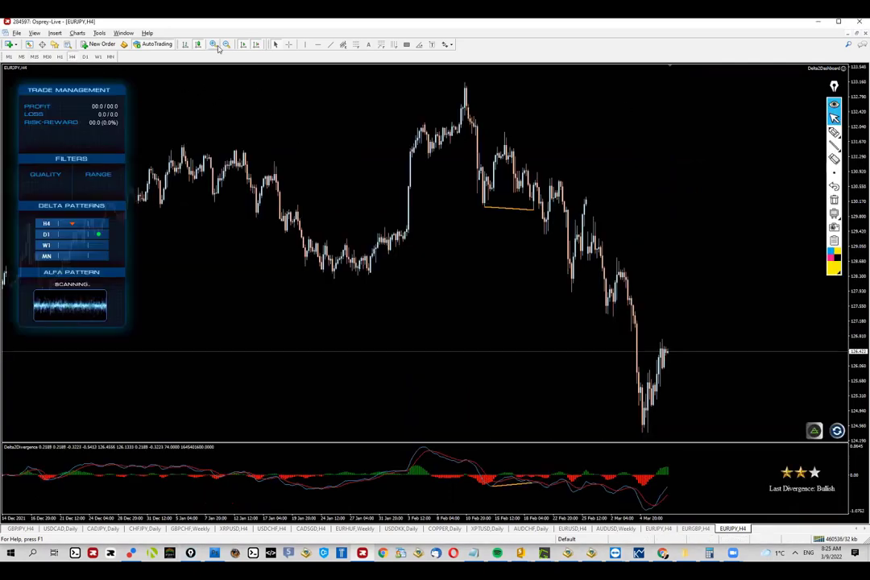
key(minus)
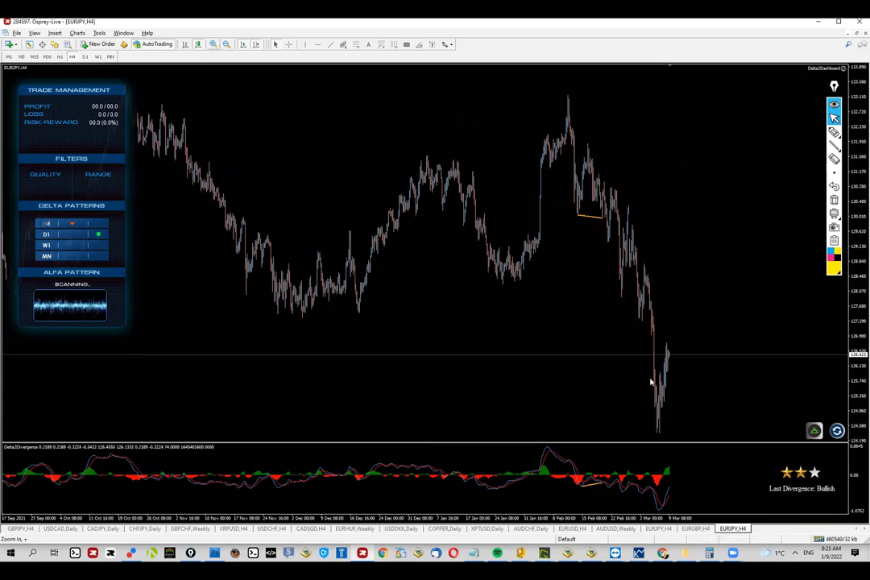
key(plus)
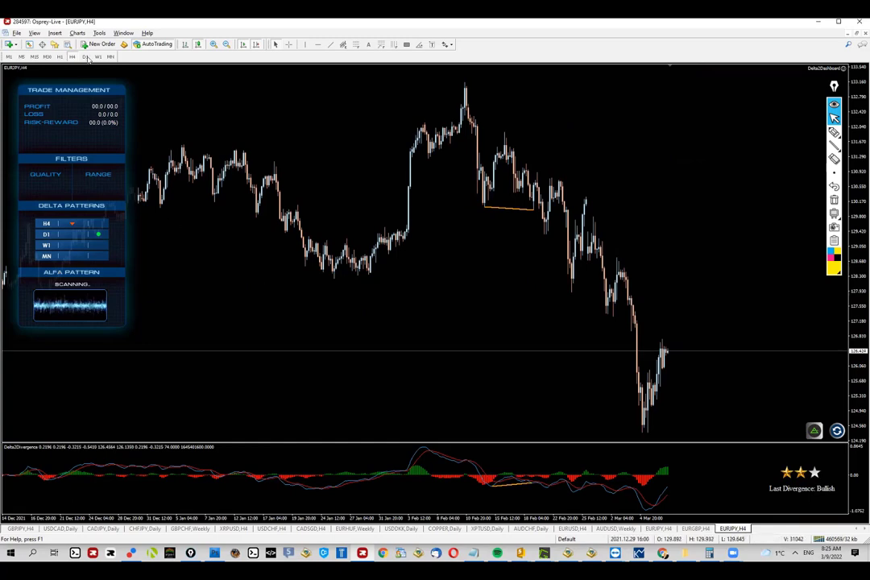
Step: Switch EURJPY to the Daily timeframe and place a horizontal line at about 127.37 along the November–December 2021 lows
key(Up)
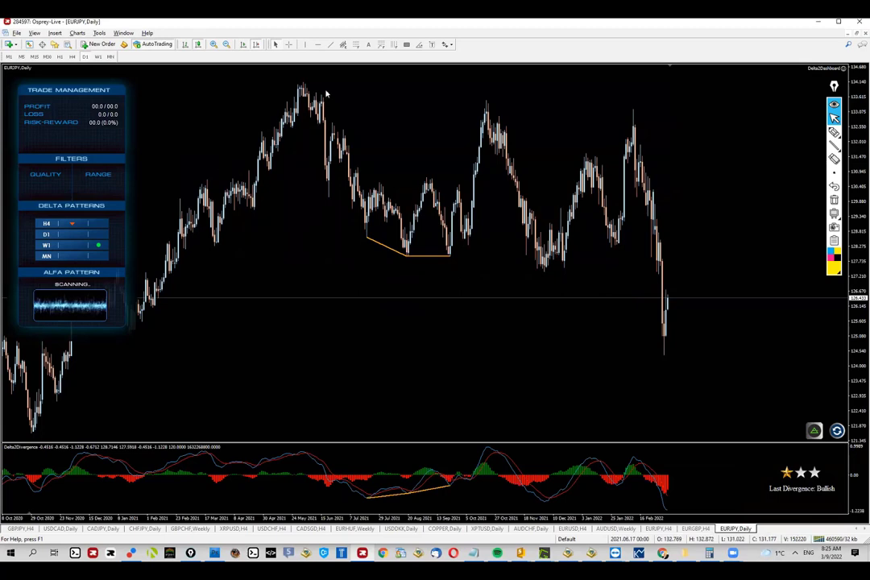
click(318, 46)
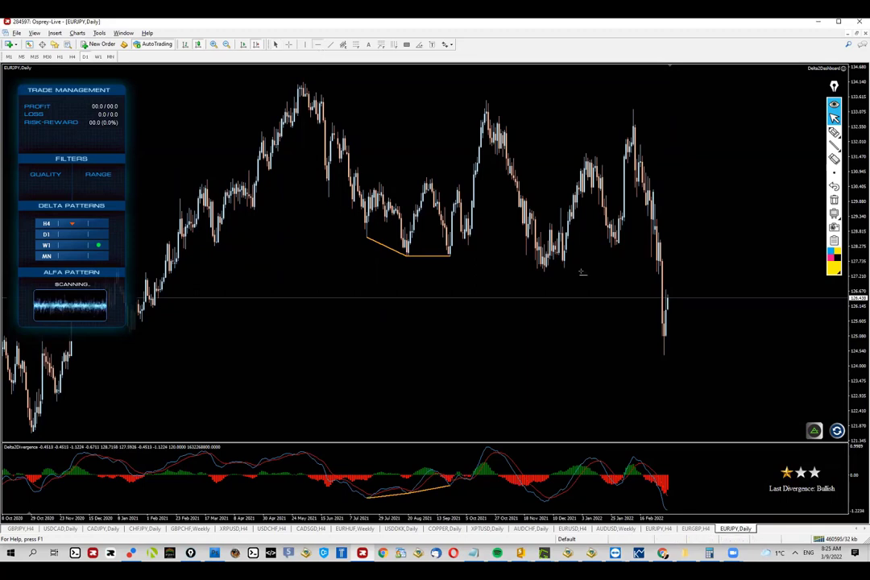
click(594, 273)
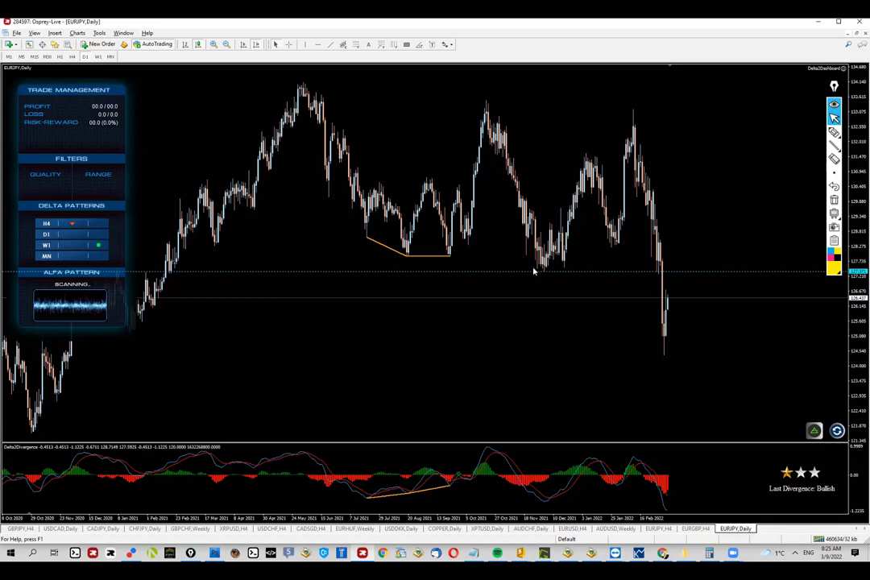
Step: Measure with the crosshair the distance from the latest daily candle down to about 122.80
middle_click(692, 303)
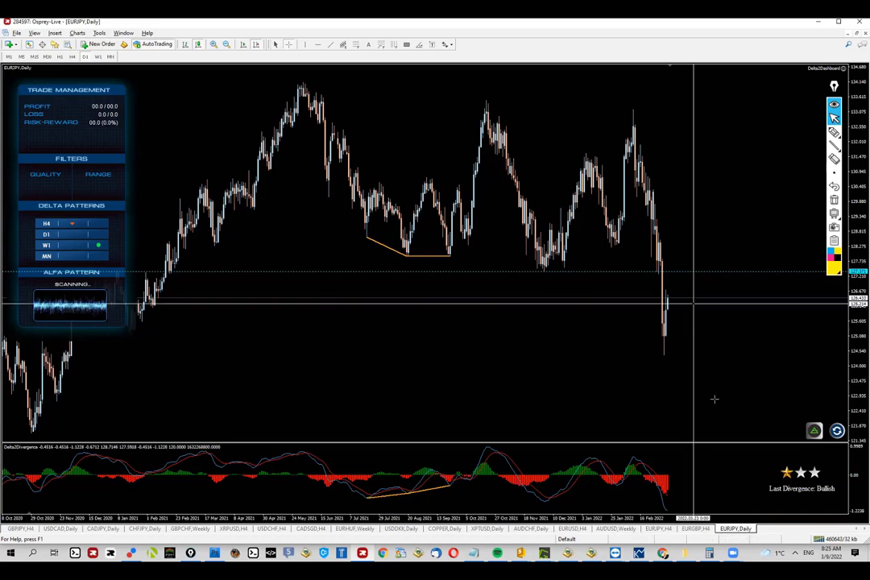
drag(671, 294, 714, 399)
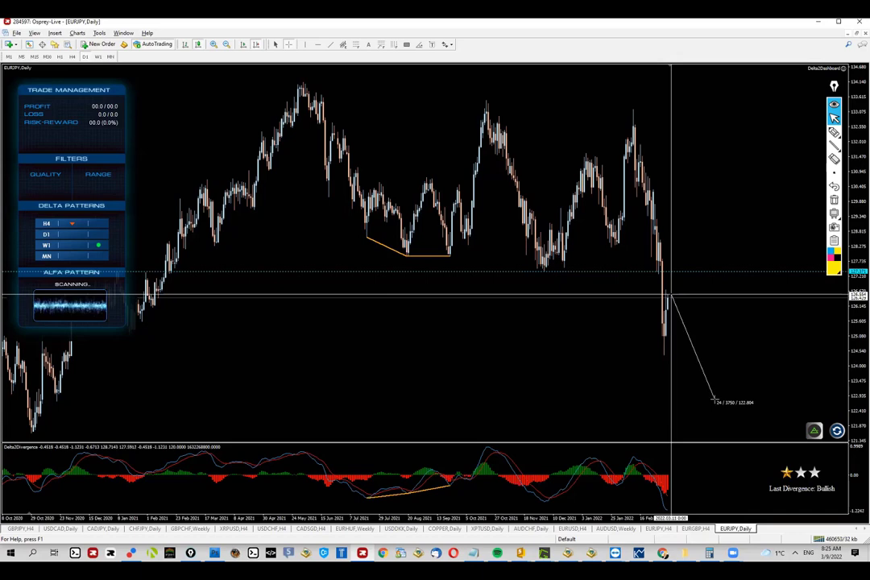
click(612, 284)
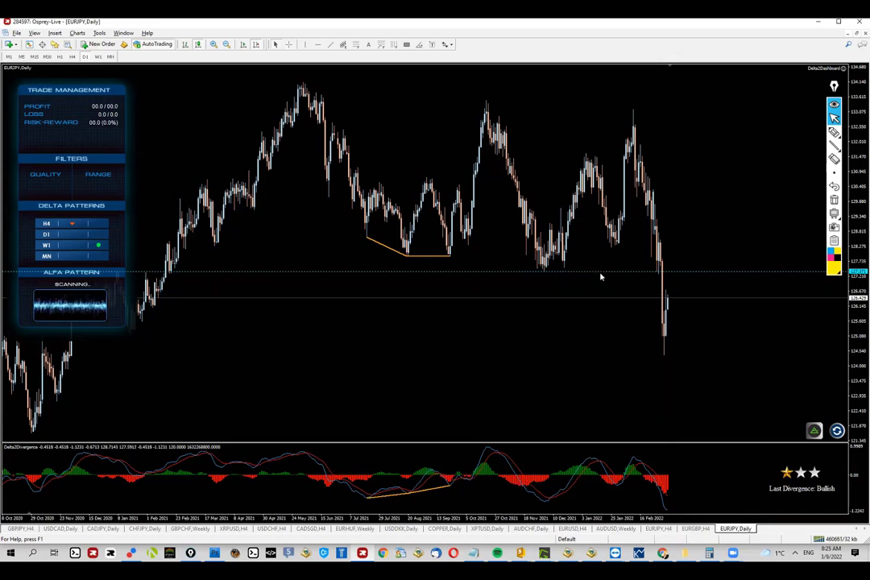
Step: Illustrate a rebound to the broken lows with a yellow freehand line, an R mark and upward paths, and clear the annotations
click(835, 131)
drag(709, 242, 706, 259)
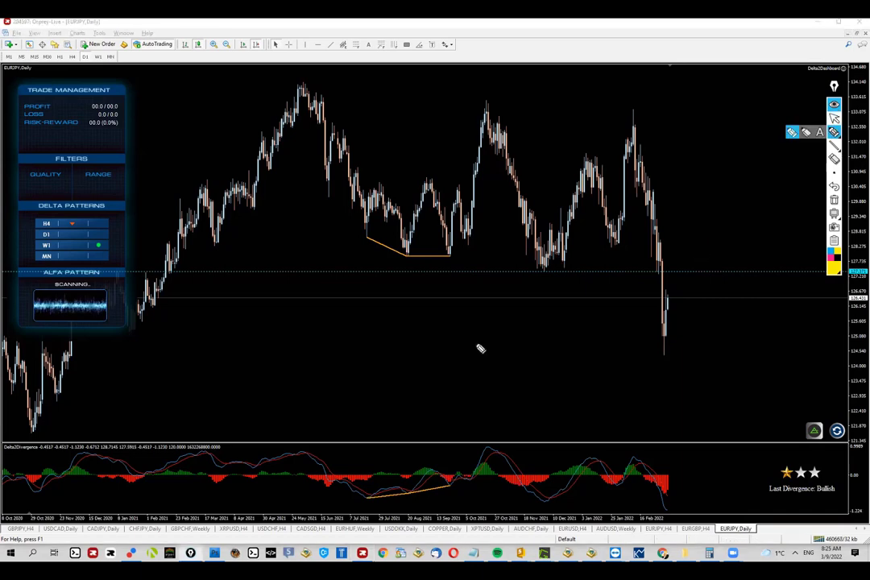
drag(448, 266, 765, 270)
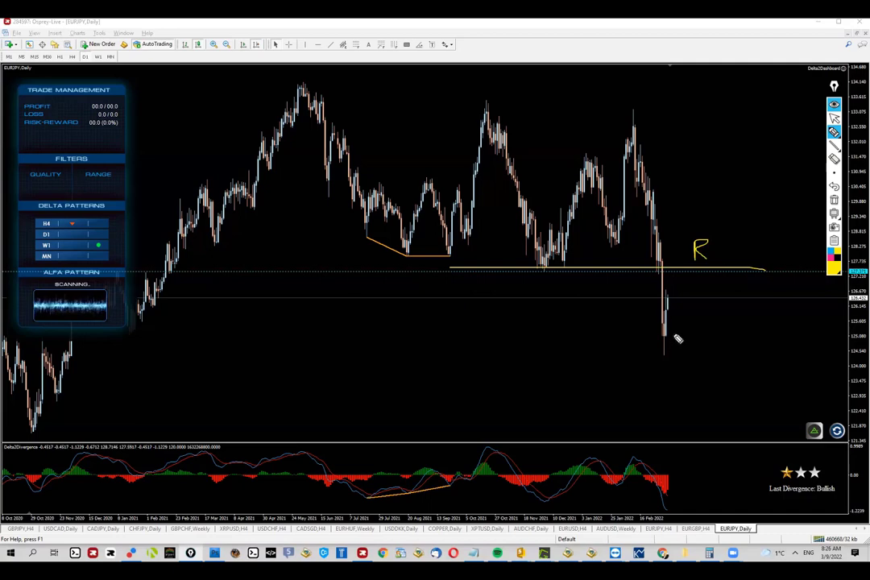
mouse_move(664, 356)
mouse_down()
mouse_move(667, 299)
mouse_move(703, 273)
mouse_up()
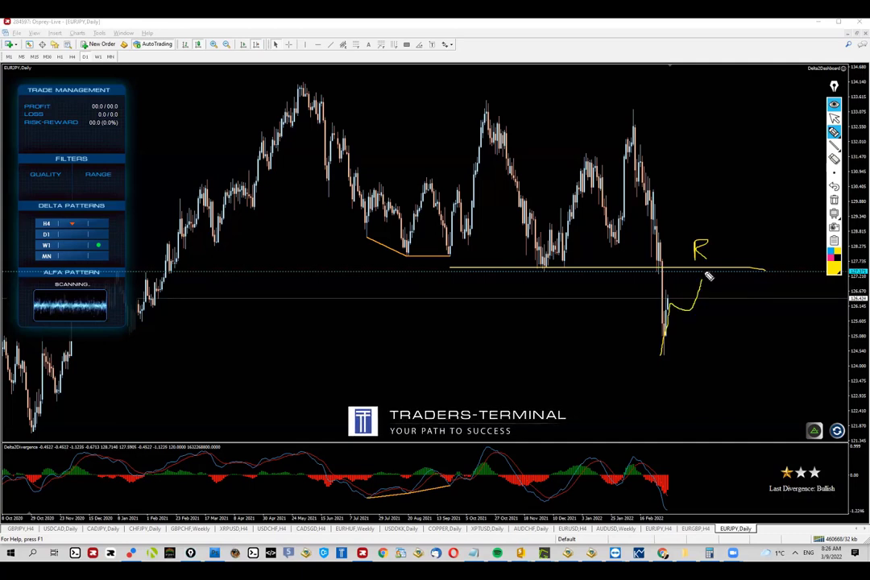
mouse_move(665, 359)
mouse_down()
mouse_move(689, 278)
mouse_move(681, 275)
mouse_up()
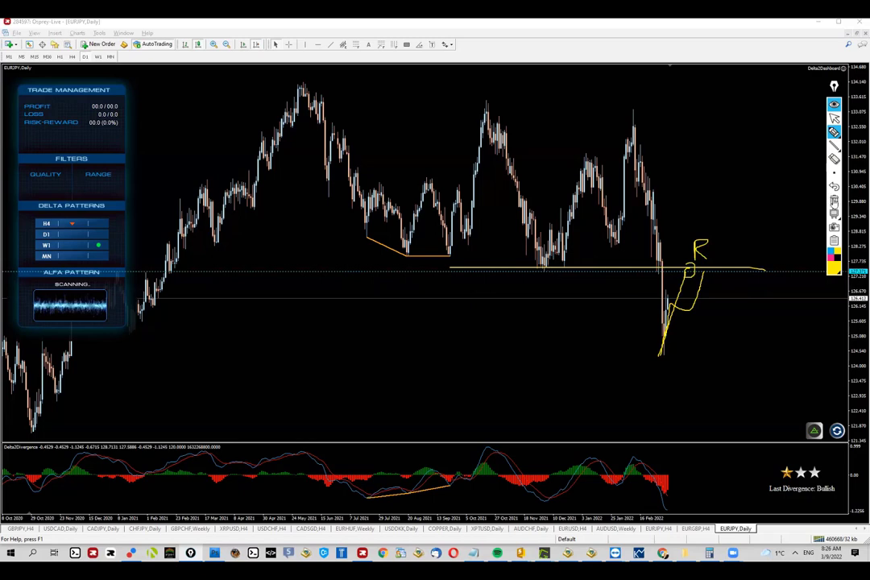
click(835, 201)
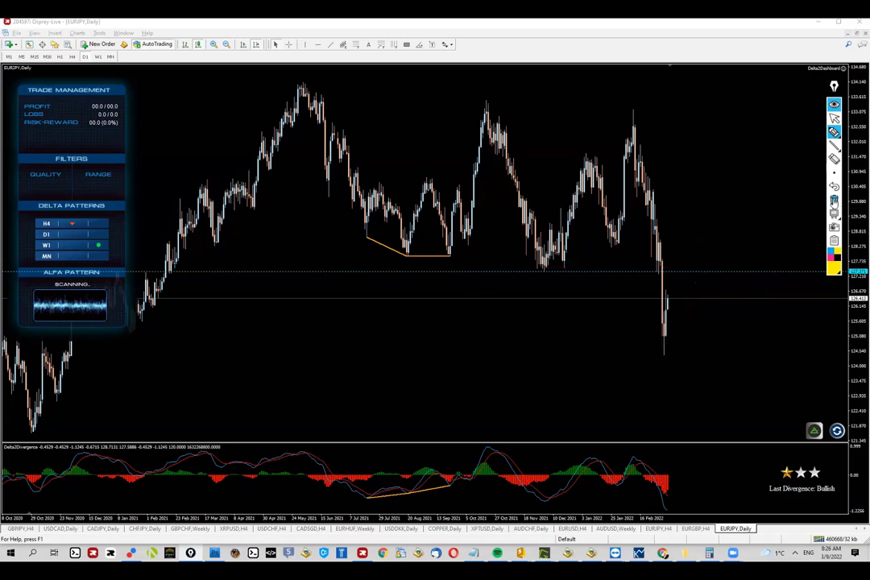
click(834, 119)
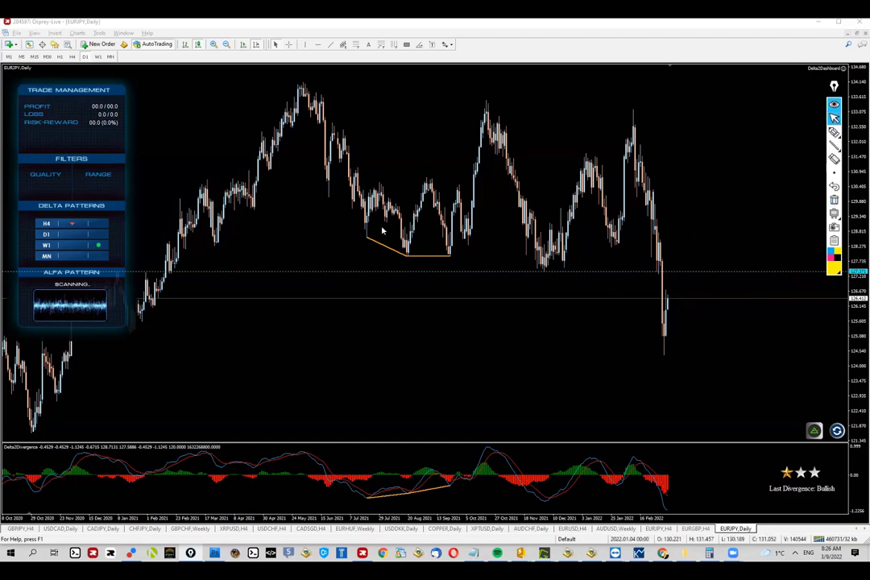
Step: Add a second horizontal line at about 127.98 and shade the November–December 2021 lows between the two lines with a rectangle
click(97, 57)
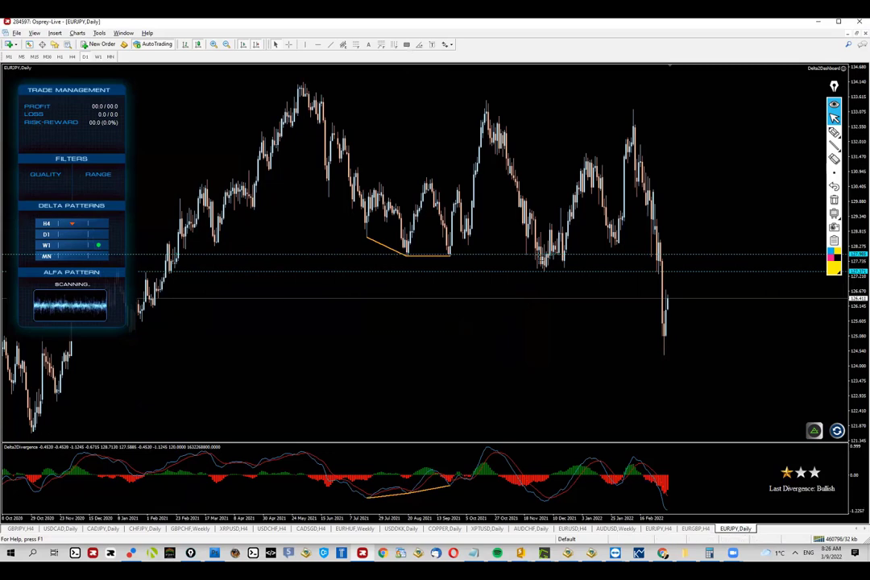
drag(531, 254, 574, 272)
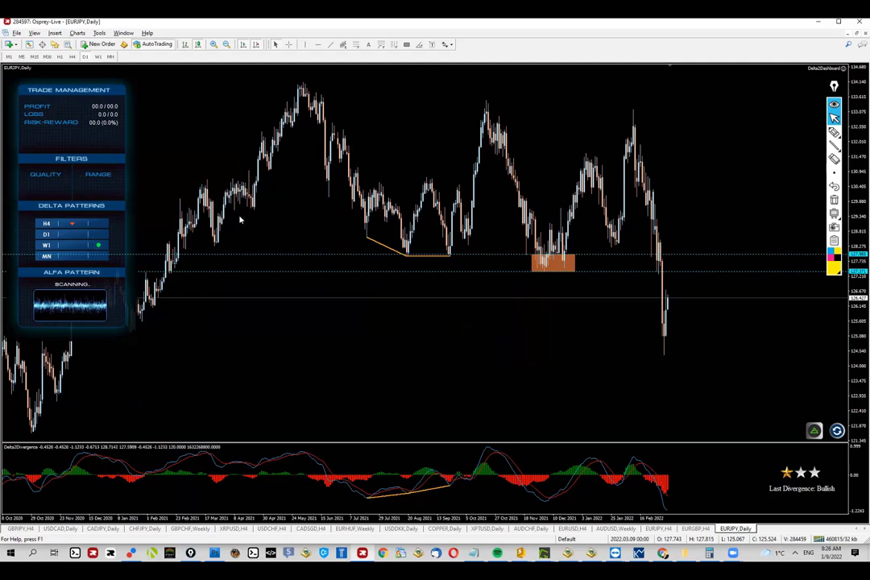
Step: Shade the late November 2020 to early January 2021 consolidation on the Daily chart with a rectangle
scroll(480, 225, up, 5)
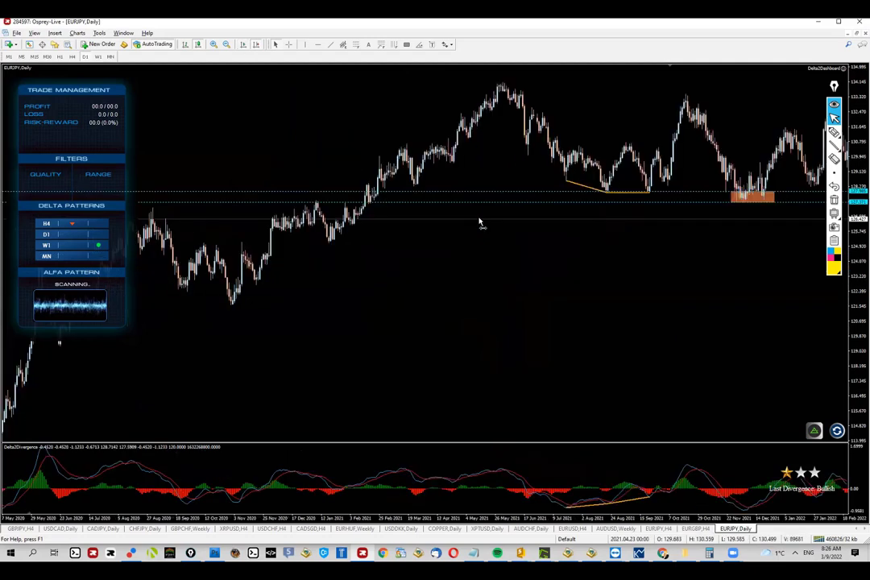
key(Left)
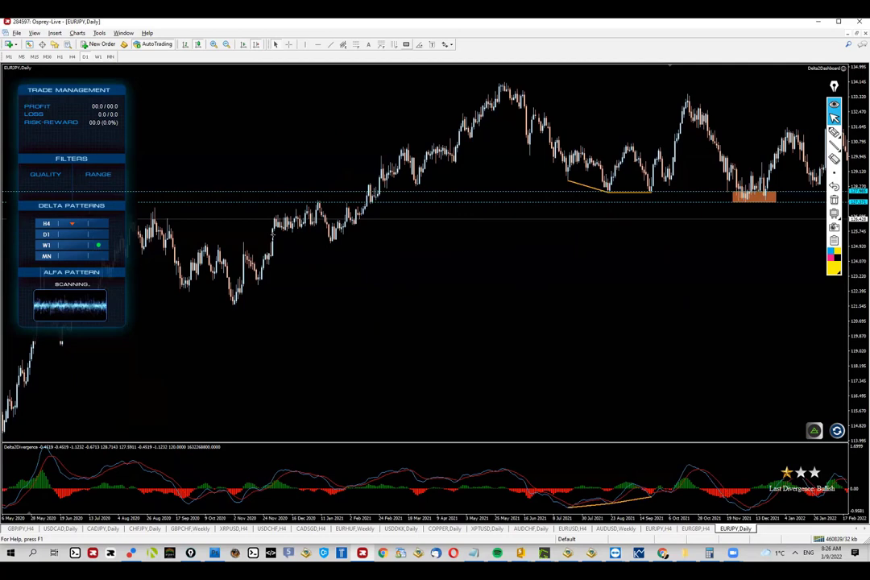
drag(274, 231, 314, 217)
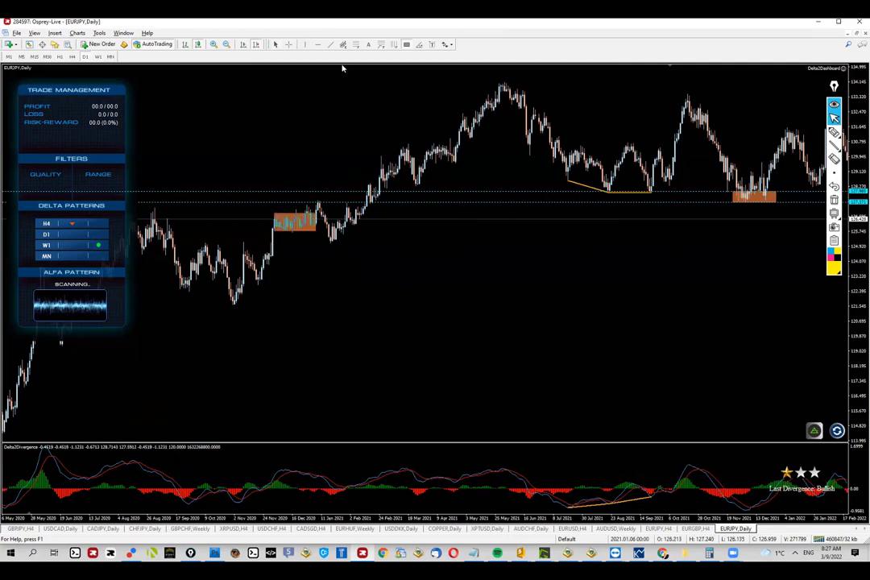
Step: Place horizontal lines at about 126.60 and 125.85 to bound the older consolidation, and measure downward from the current price
click(318, 44)
drag(315, 230, 315, 229)
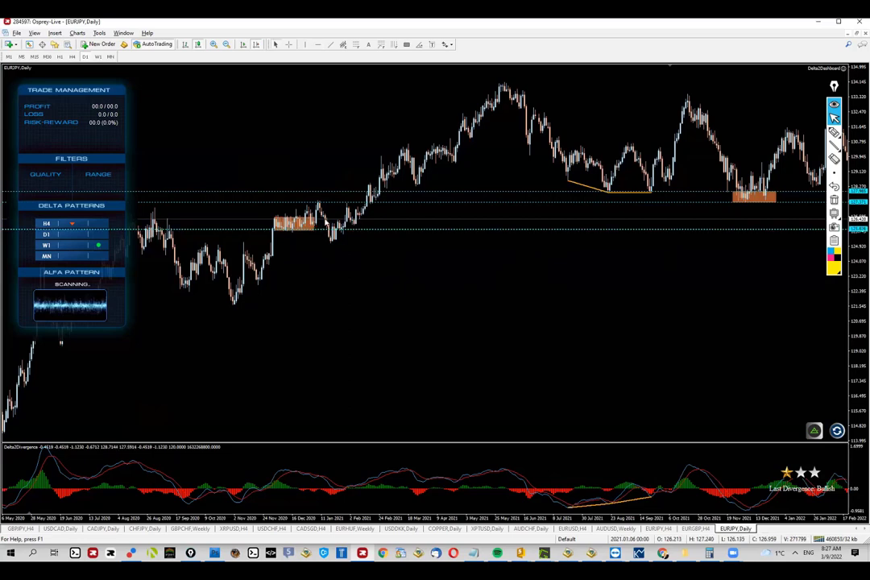
click(256, 44)
middle_click(672, 297)
drag(726, 386, 728, 385)
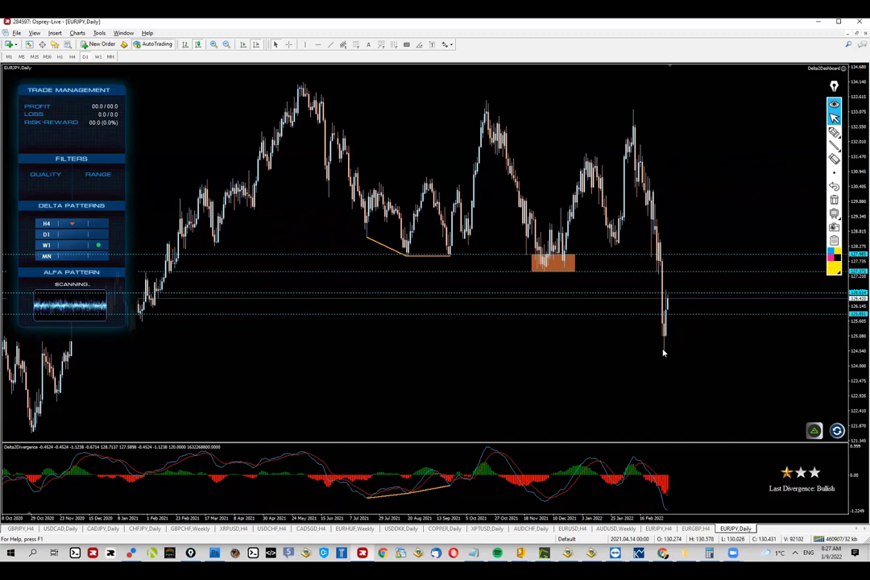
Step: Switch EURJPY to H4 and draw a descending trendline from the February peak along the lower highs, extending beyond the latest candle
click(72, 58)
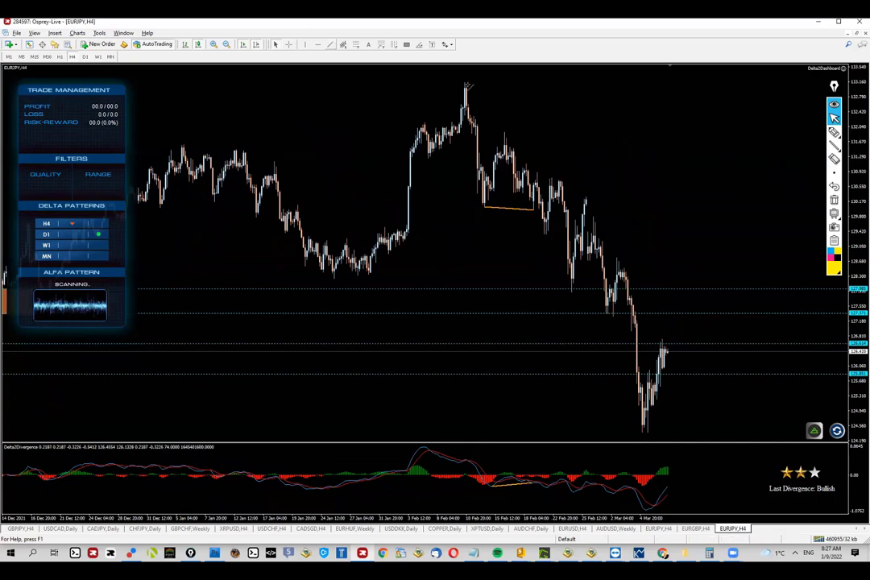
drag(466, 82, 777, 378)
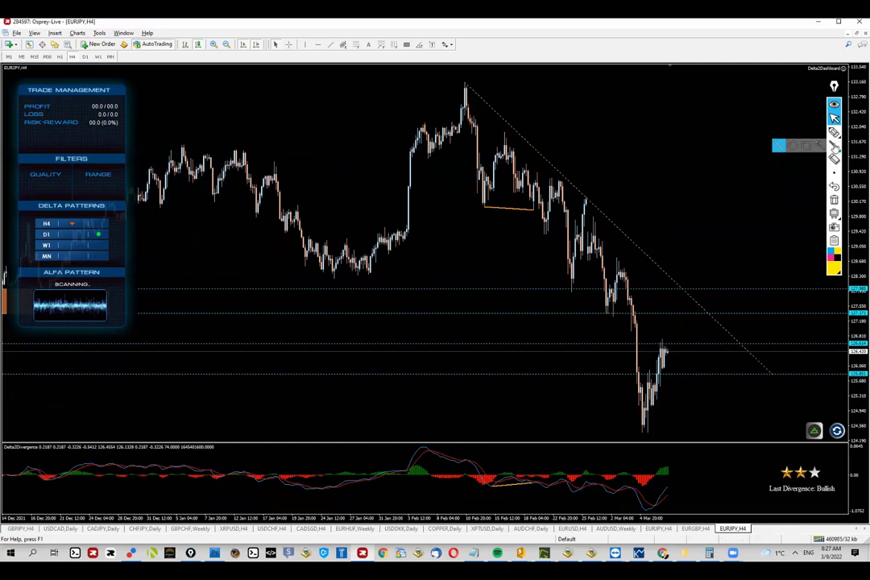
Step: Trace the latest rebound's zigzag with straight yellow lines and outline a box between the 126.60 and 125.85 levels
click(834, 145)
drag(644, 433, 649, 371)
mouse_move(650, 371)
mouse_down()
mouse_move(655, 400)
mouse_move(666, 346)
mouse_move(714, 344)
mouse_up()
drag(719, 381, 715, 347)
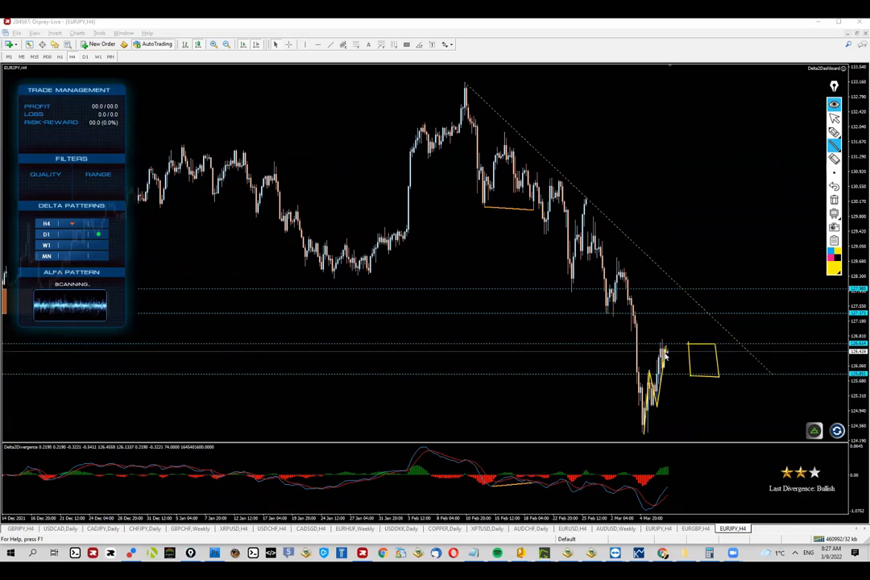
Step: Draw a yellow line projecting a decline from the rebound's high and a short horizontal line just above that high
drag(665, 351, 699, 421)
drag(653, 336, 673, 336)
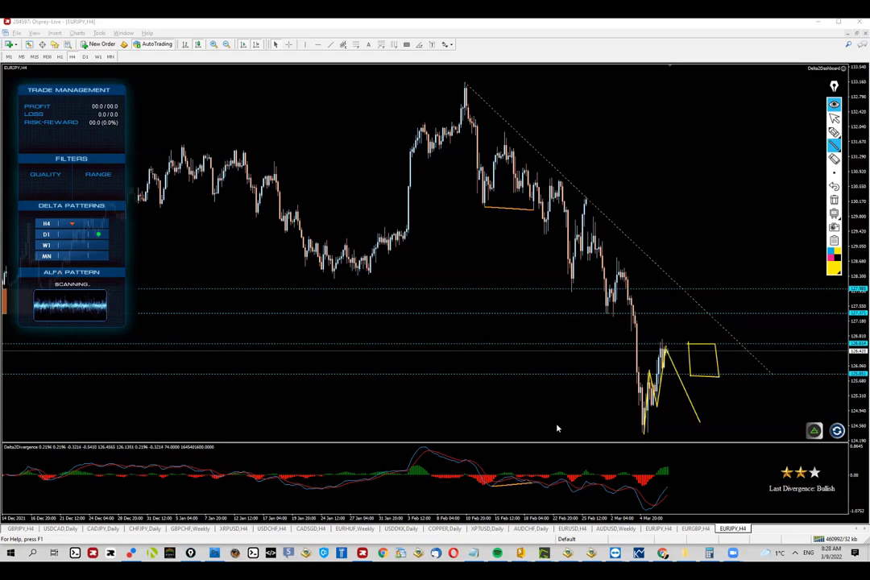
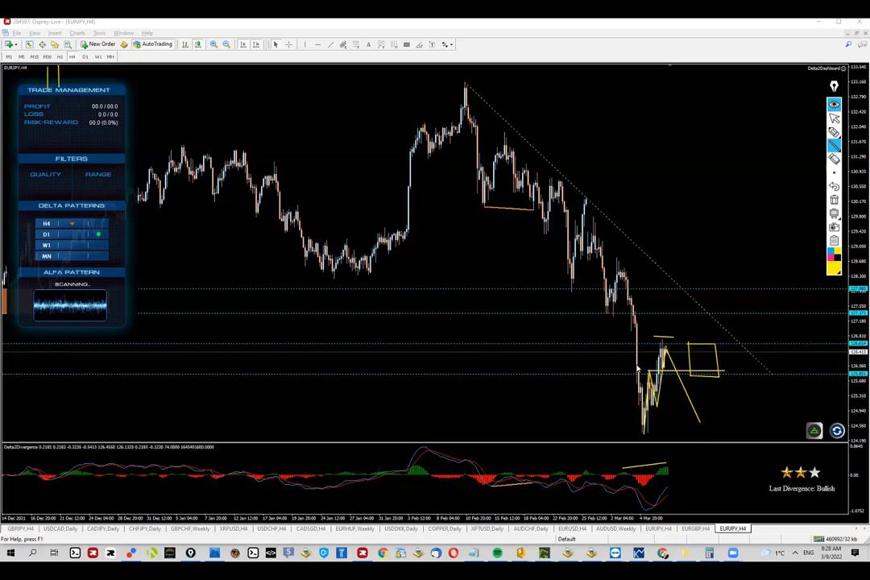
Step: Outline a freehand yellow box between the 127.98 and 127.37 levels, near the descending trendline
click(834, 133)
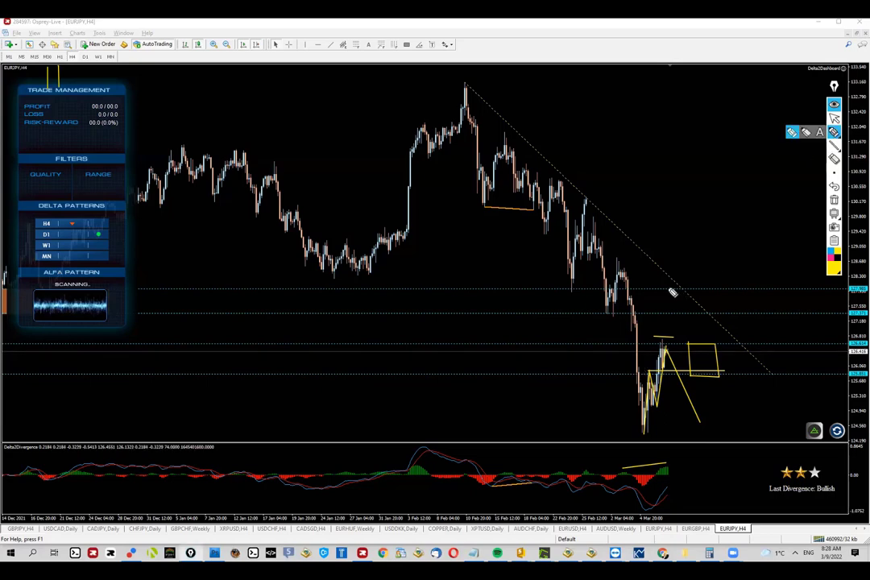
mouse_move(667, 288)
mouse_down()
mouse_move(681, 288)
mouse_move(662, 290)
mouse_up()
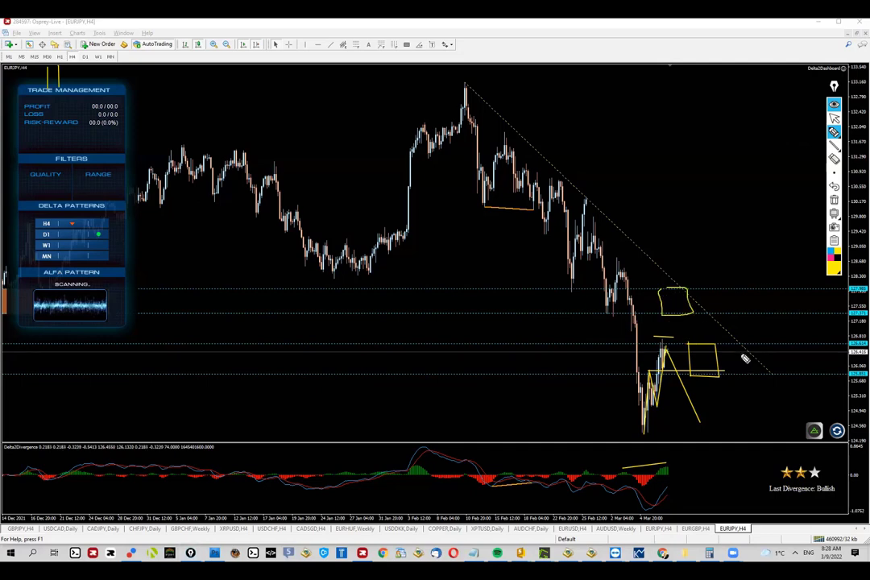
Step: Handwrite a yellow 1 beside each of the two outlined boxes, strike both out and write .5 next to them
mouse_move(741, 353)
mouse_down()
mouse_move(741, 368)
mouse_move(752, 370)
mouse_up()
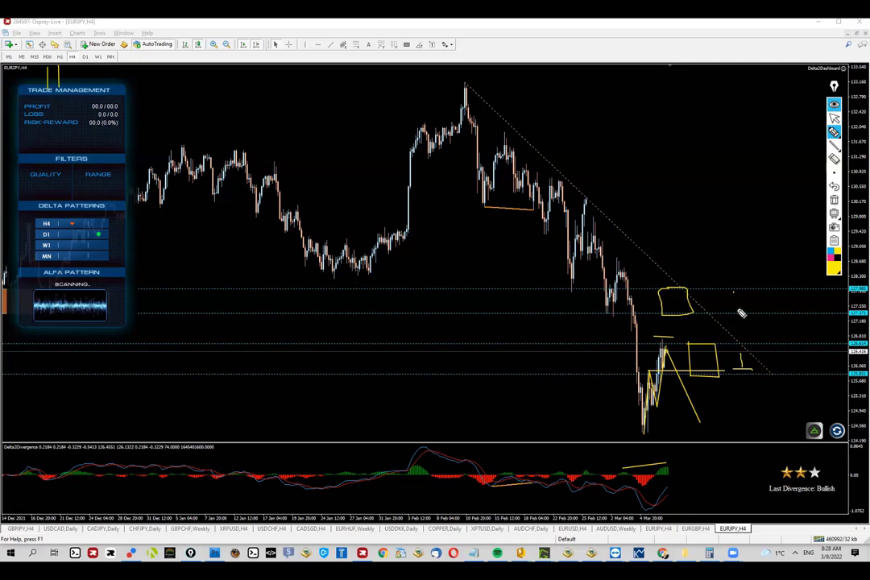
drag(734, 293, 734, 307)
drag(727, 307, 738, 307)
drag(730, 365, 752, 368)
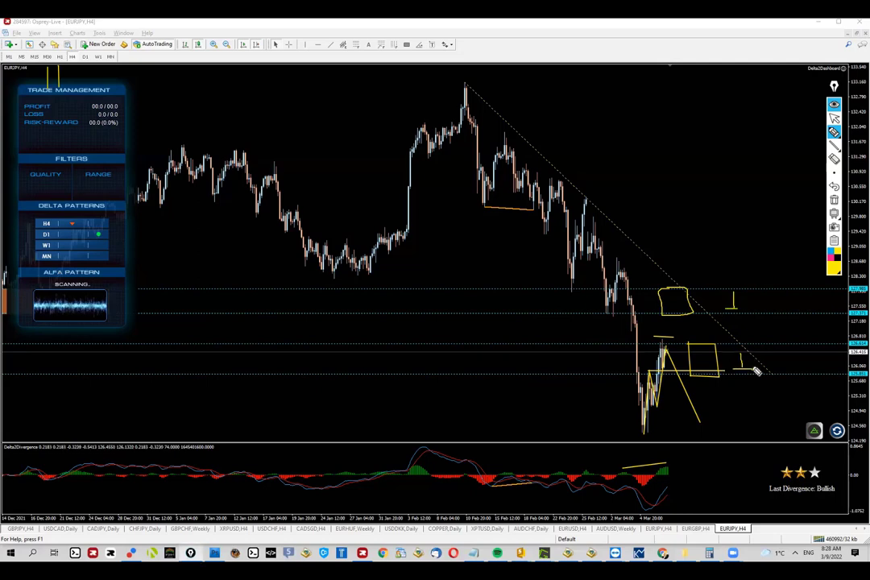
drag(727, 306, 779, 298)
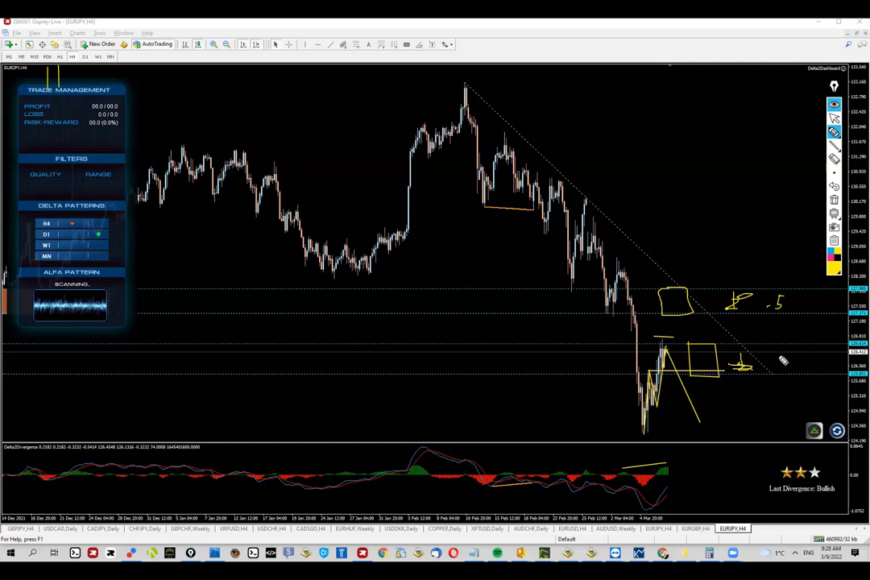
drag(783, 356, 775, 368)
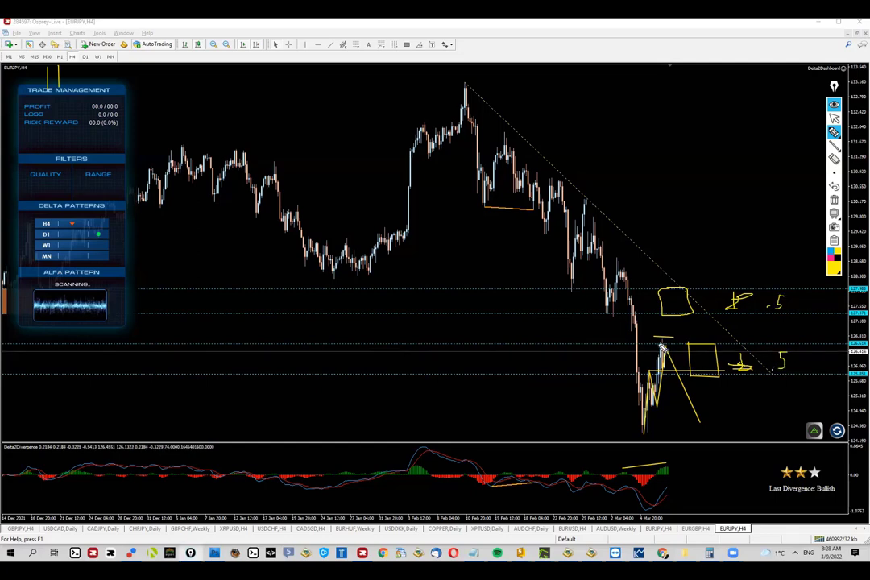
Step: Turn the projected decline into a downward arrow, and mark the notes with circles around both .5 values and an X above the lower one
mouse_move(668, 356)
mouse_down()
mouse_move(706, 446)
mouse_move(723, 445)
mouse_up()
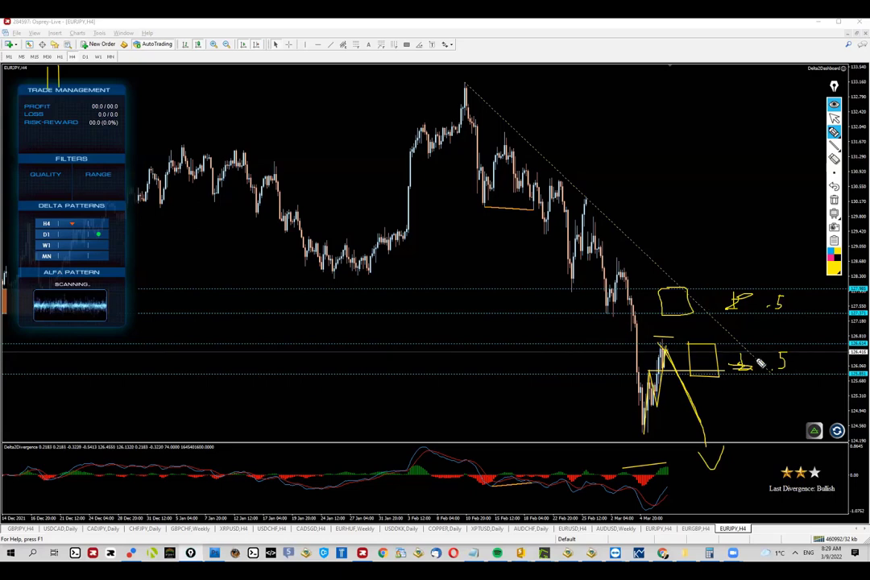
drag(767, 374, 765, 372)
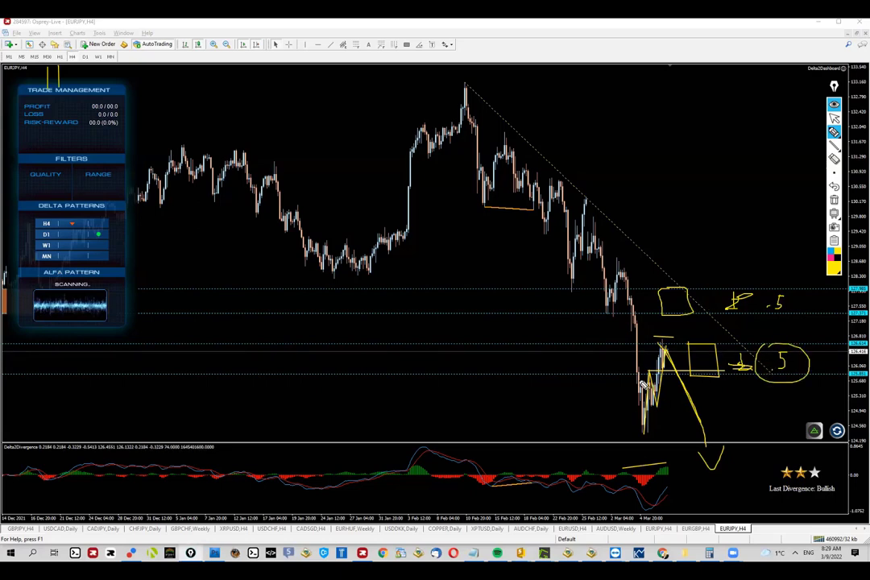
drag(724, 333, 733, 348)
mouse_move(799, 288)
mouse_down()
mouse_move(757, 338)
mouse_move(742, 339)
mouse_up()
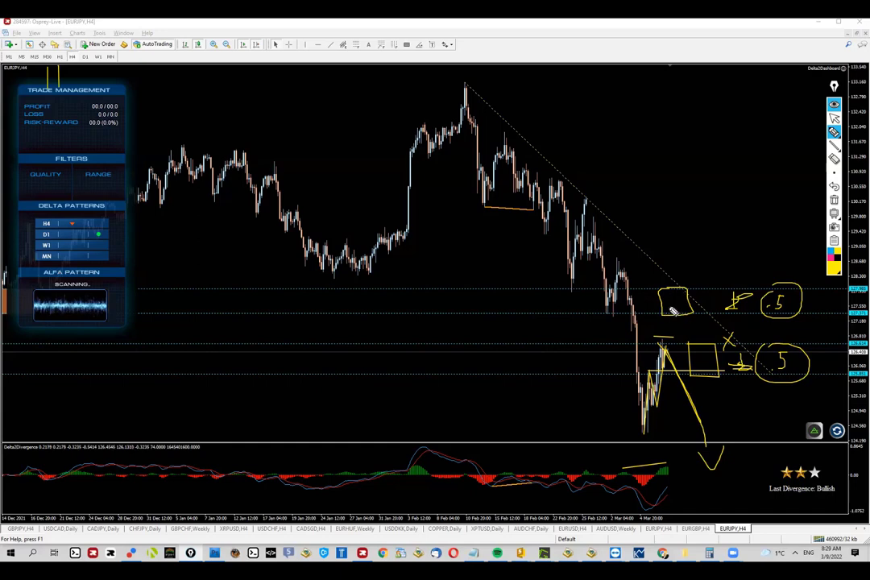
Step: Sketch a rising path from the rebound's high past the trendline, and write 2% above two 1s with the first one circled
mouse_move(665, 339)
mouse_down()
mouse_move(691, 321)
mouse_move(773, 123)
mouse_up()
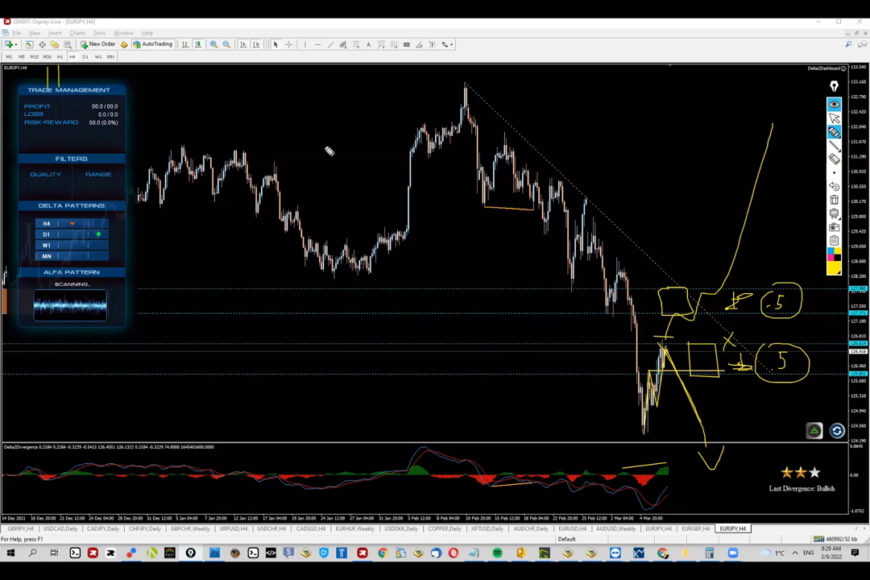
drag(314, 134, 328, 152)
mouse_move(349, 134)
mouse_down()
mouse_move(334, 150)
mouse_move(337, 138)
mouse_up()
drag(347, 145, 347, 151)
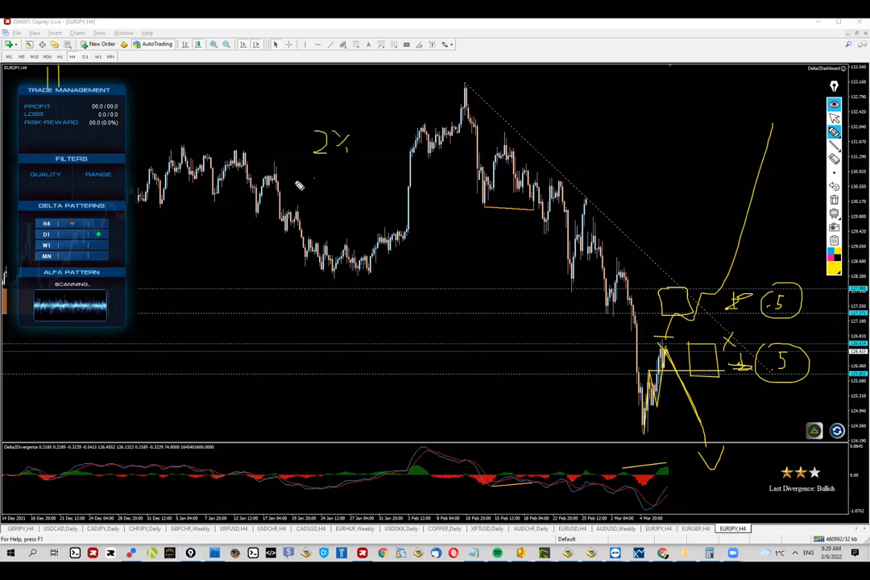
mouse_move(316, 173)
mouse_down()
mouse_move(323, 191)
mouse_move(367, 191)
mouse_up()
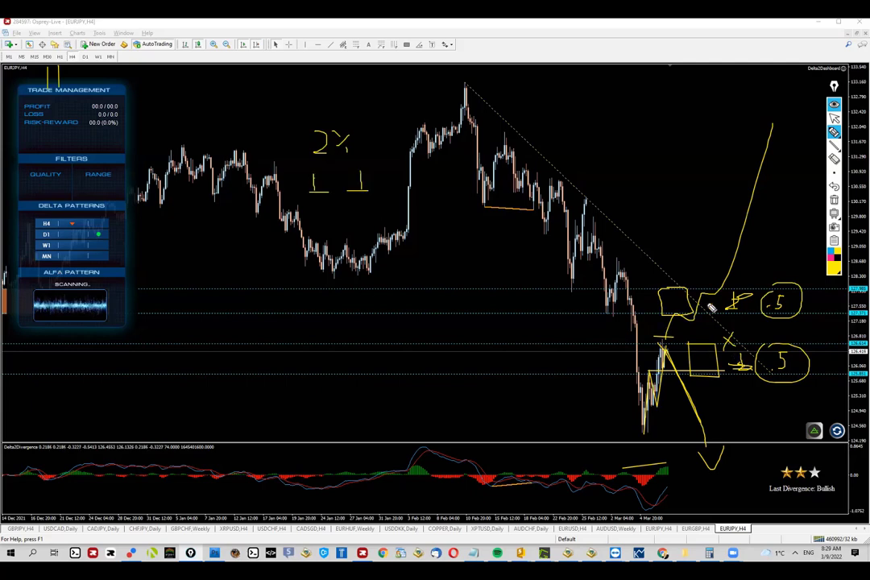
drag(315, 168, 310, 169)
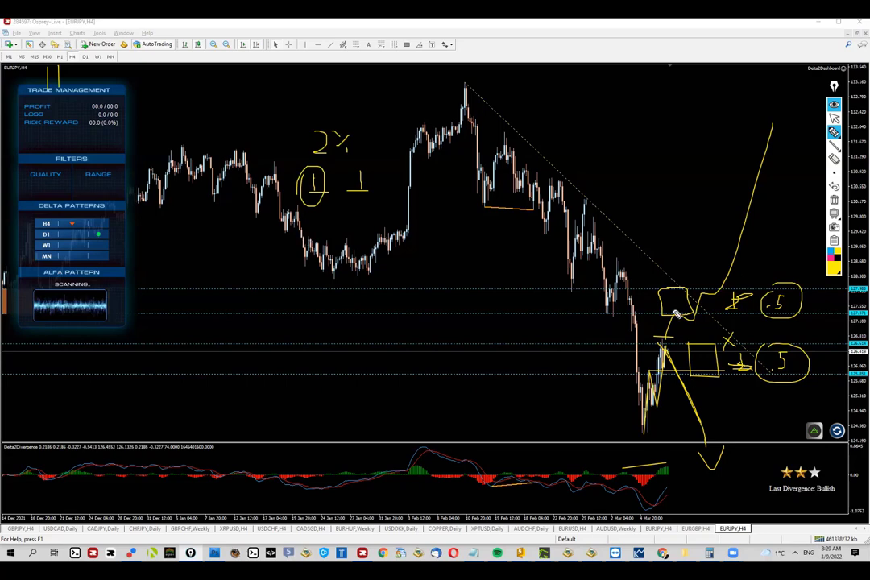
Step: Draw a declining arrow from the upper yellow box and a long horizontal yellow line at the March low
drag(675, 305, 737, 445)
drag(726, 440, 755, 434)
drag(608, 430, 822, 430)
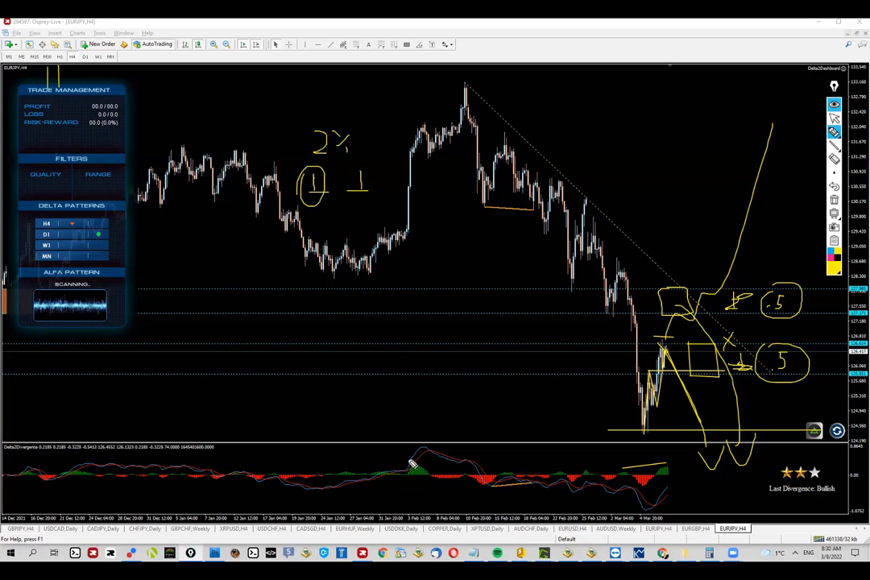
Step: Clear all yellow annotations and draw a filled rectangle zone between the 127.98 and 127.37 levels, crossing the trendline
click(835, 202)
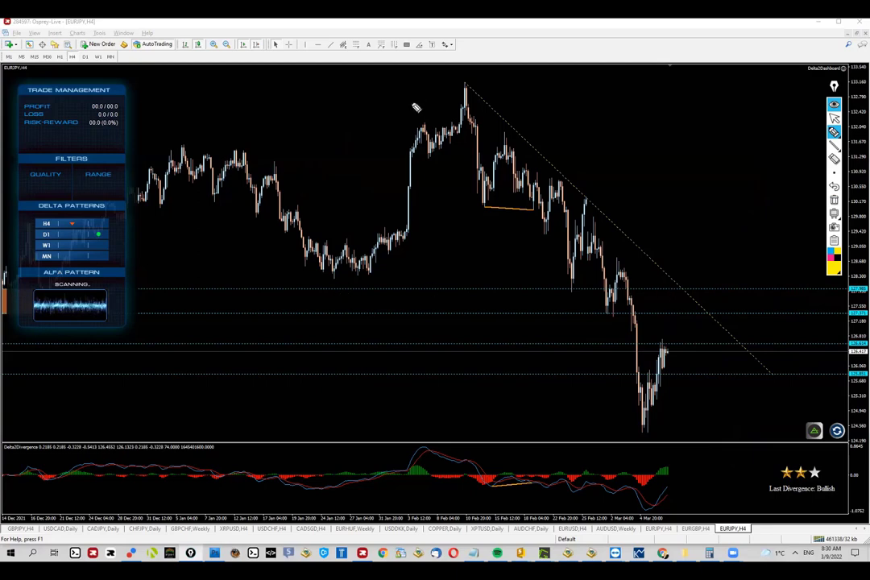
key(ctrl+shift+2)
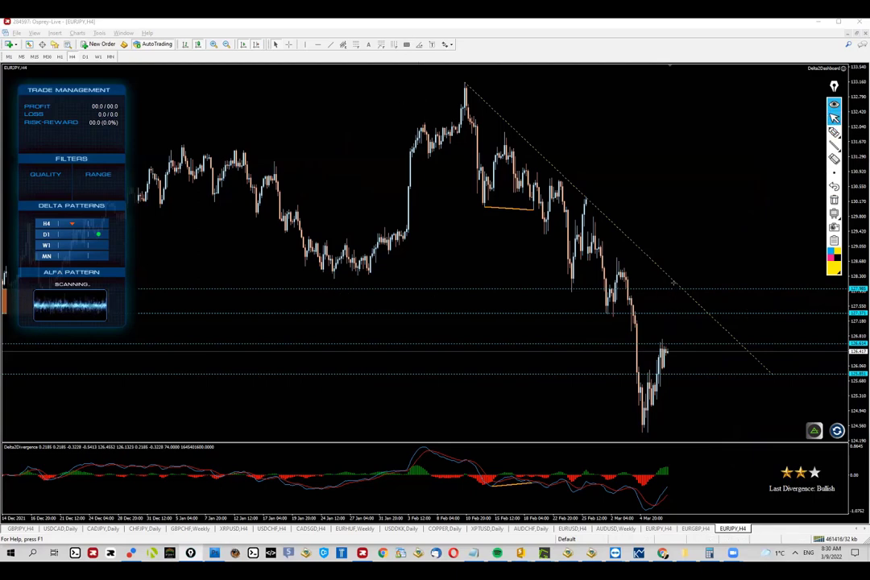
click(643, 288)
drag(643, 288, 741, 312)
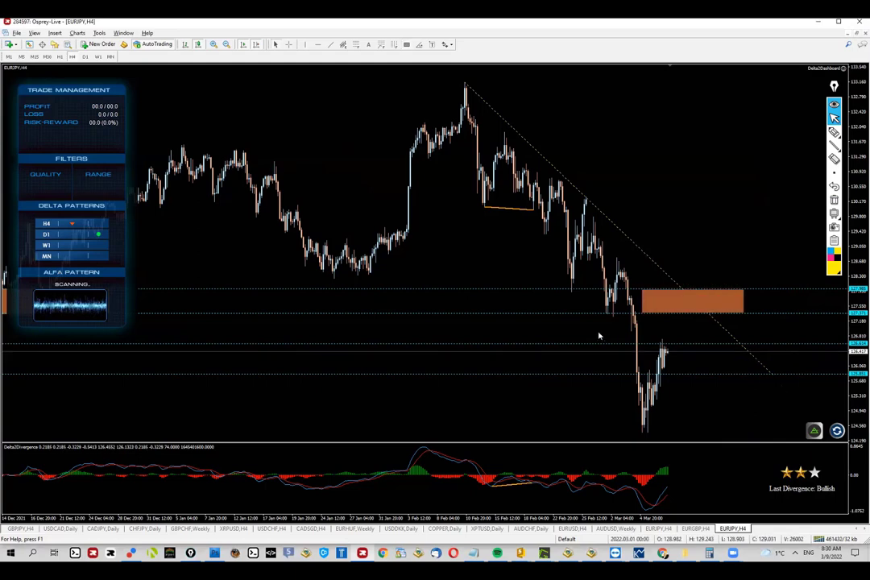
Step: Trace the March rebound's zigzag with straight yellow lines and project a pullback followed by a rise to the rectangle zone
key(ctrl+shift+8)
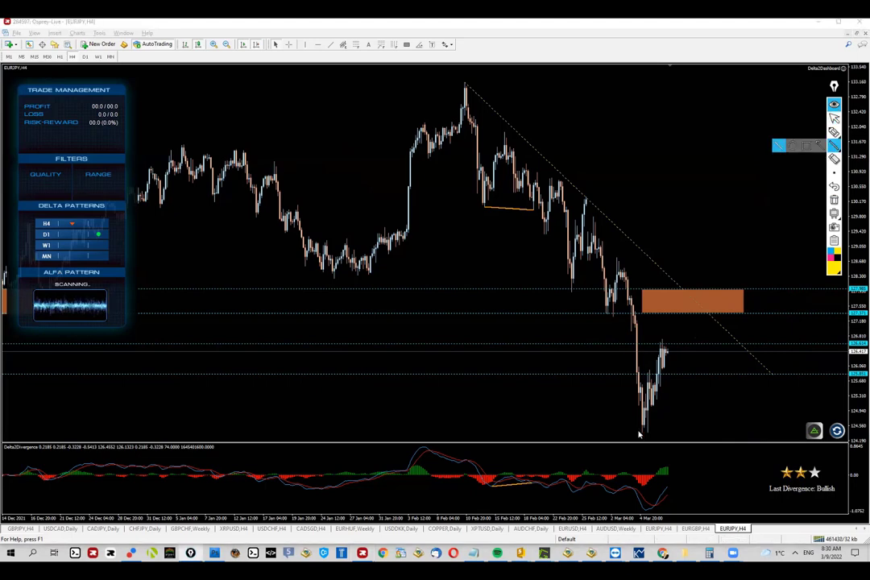
drag(642, 432, 647, 380)
drag(647, 380, 654, 404)
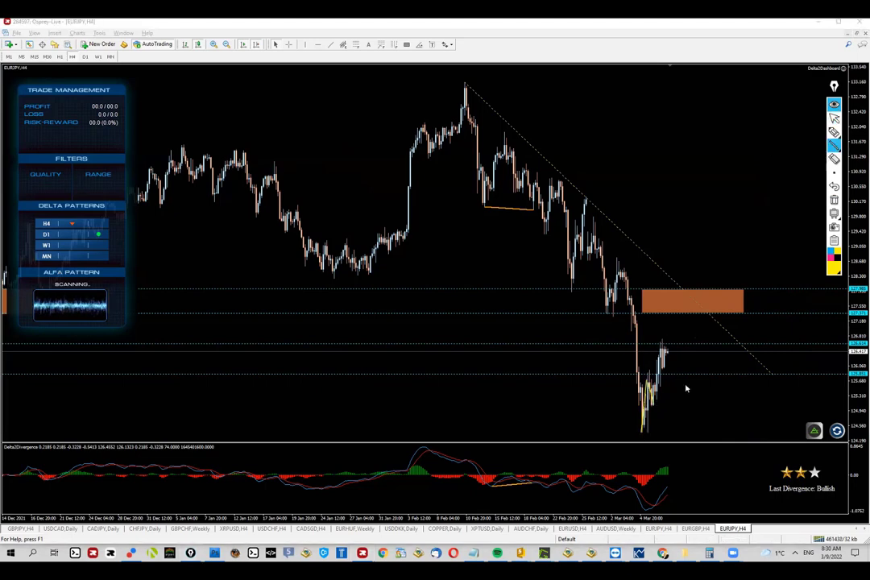
drag(665, 337, 707, 310)
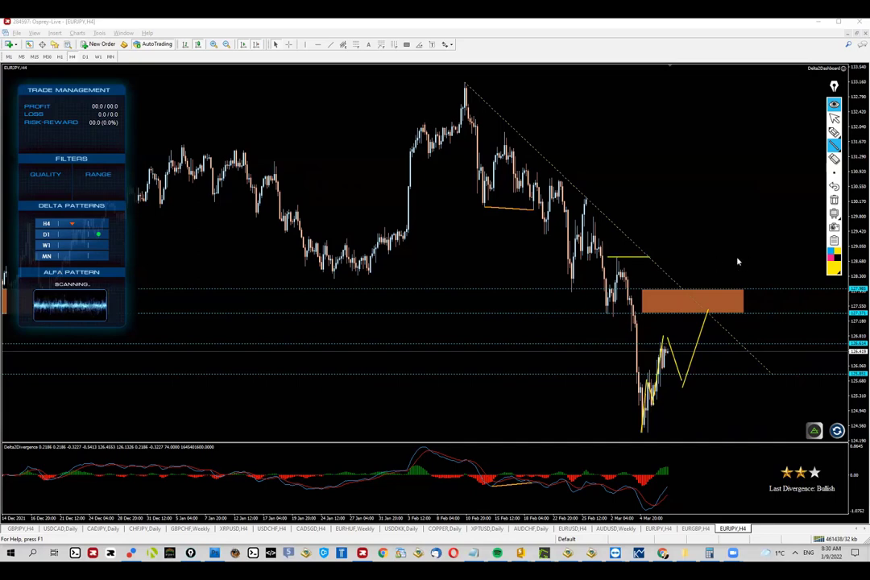
Step: Draw a horizontal yellow line from the early March swing high past the trendline and handwrite Inv above it
drag(750, 260, 753, 257)
mouse_move(674, 239)
mouse_down()
mouse_move(672, 252)
mouse_move(681, 228)
mouse_move(692, 244)
mouse_up()
click(834, 132)
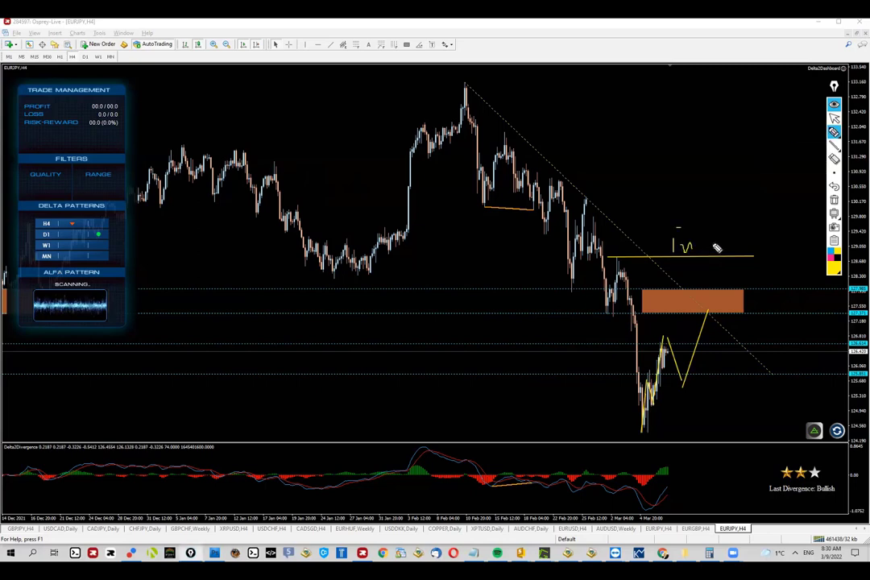
Step: Draw a rectangle zone over the late-January consolidation, from about 128.3 to 129.3, and extend it beyond the latest candle
key(Escape)
click(320, 270)
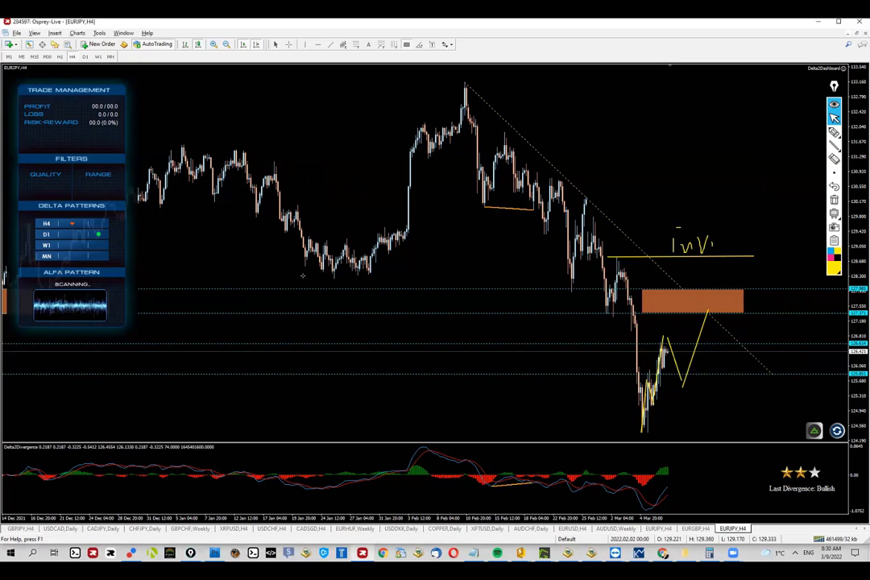
mouse_move(299, 275)
mouse_down()
mouse_move(436, 231)
mouse_move(439, 239)
mouse_up()
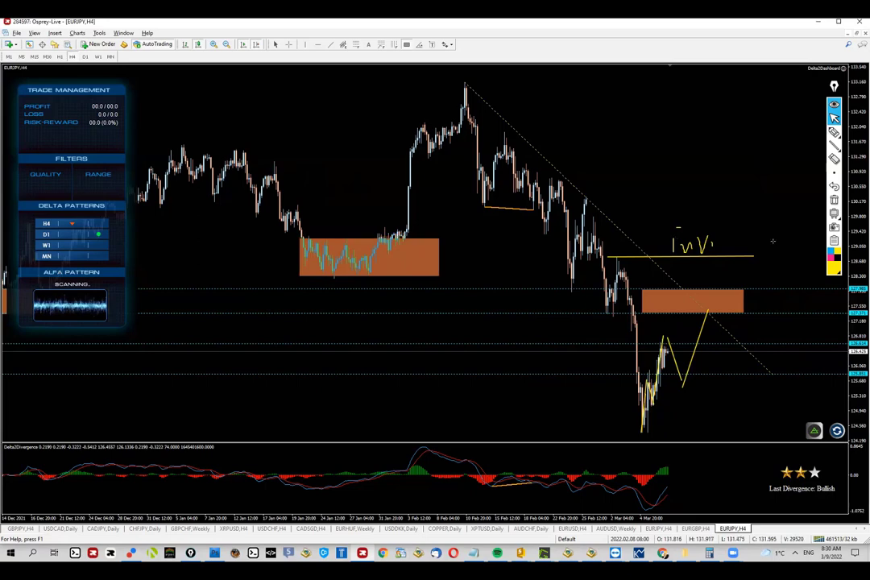
drag(794, 234, 798, 236)
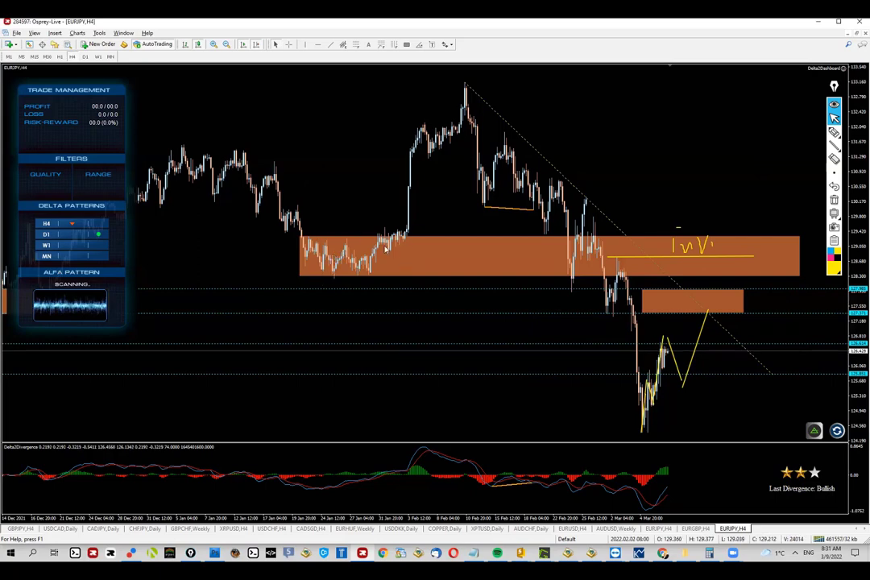
Step: Mark the late-February swing high and the level just above the large zone with yellow lines, and clear all yellow annotations
key(ctrl+shift+4)
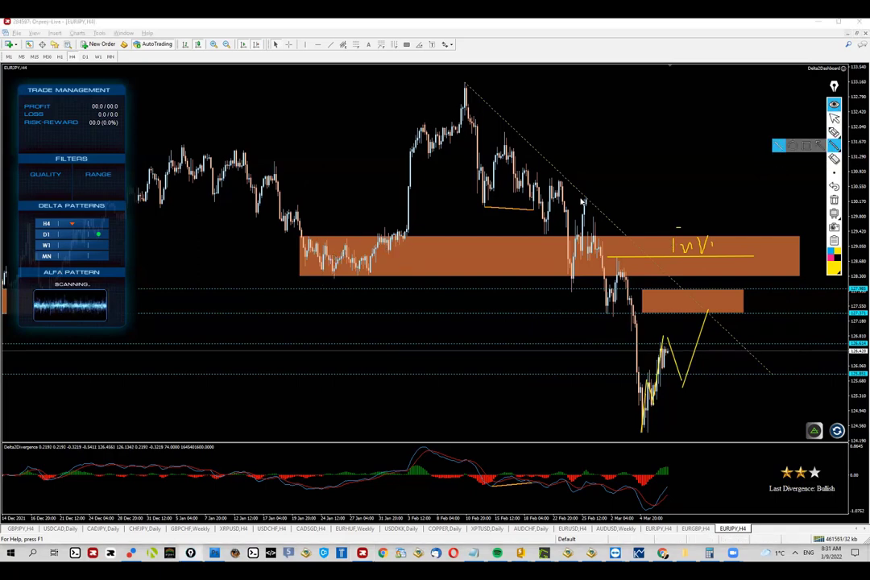
drag(576, 197, 620, 195)
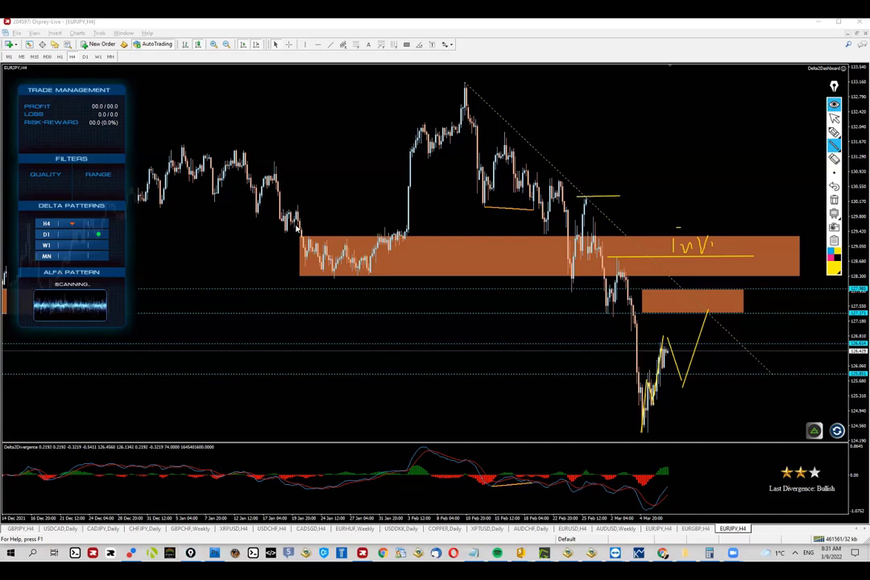
drag(299, 225, 785, 226)
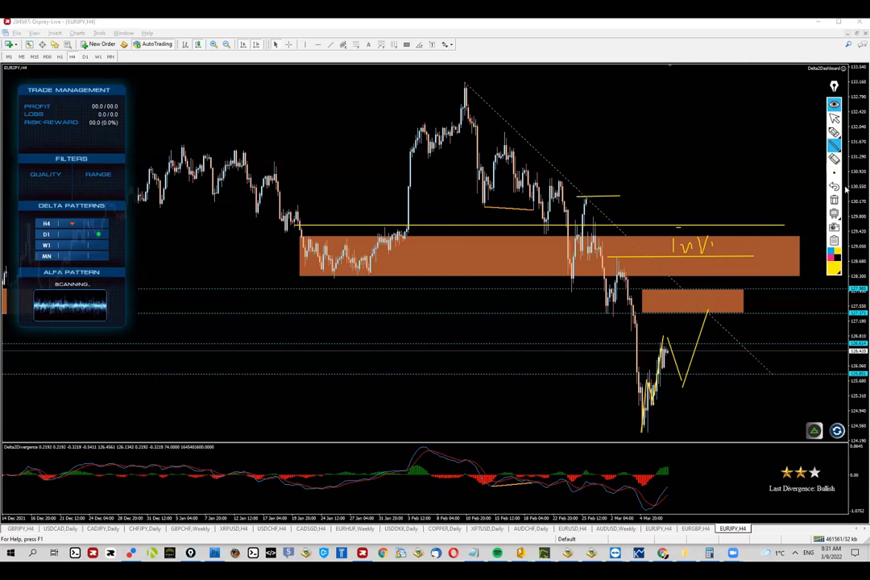
key(ctrl+shift+7)
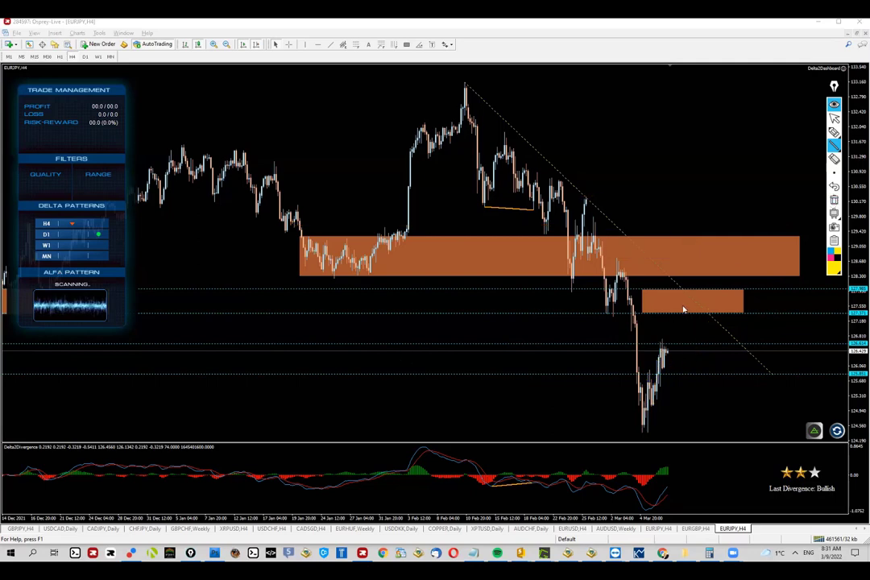
Step: Measure the price distances from just below the smaller zone to the top of the early-February consolidation and to the March low
key(ctrl+shift+2)
middle_click(671, 323)
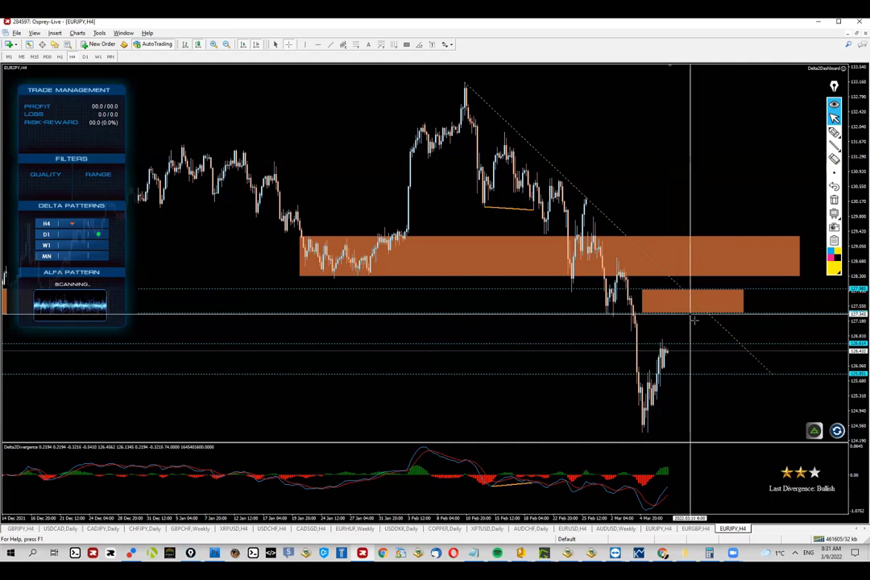
drag(694, 319, 393, 221)
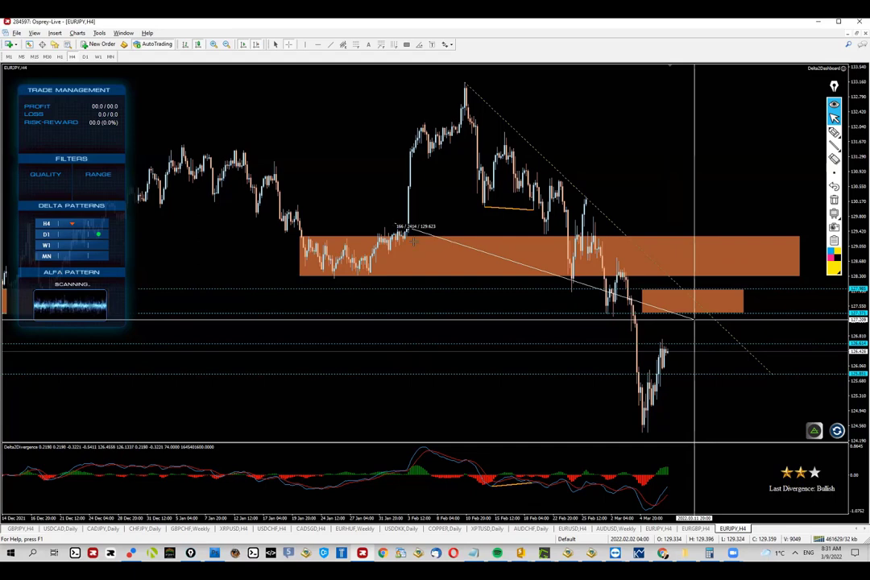
drag(394, 225, 635, 378)
drag(683, 419, 648, 421)
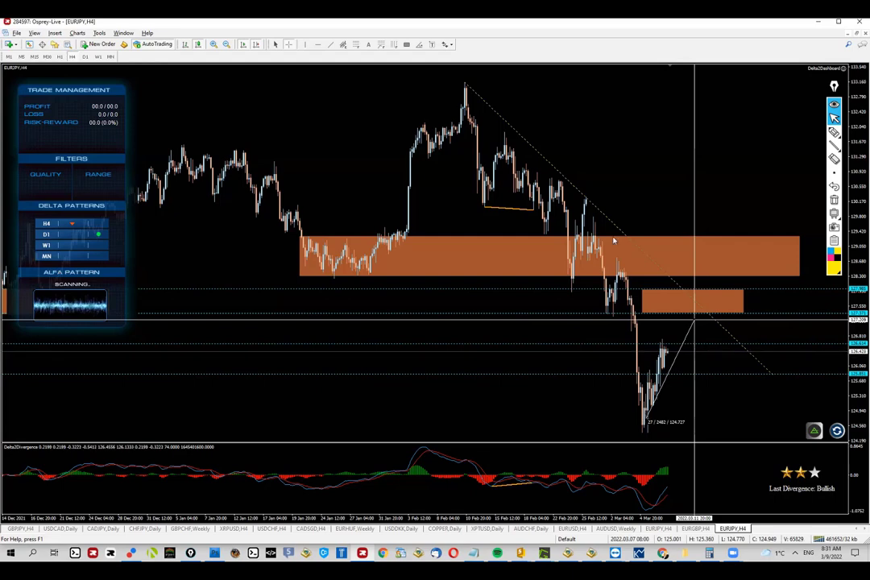
Step: Circle the gap between the 127.98 and 127.37 levels and mark the two recent swing lows and the early March high in yellow
click(835, 133)
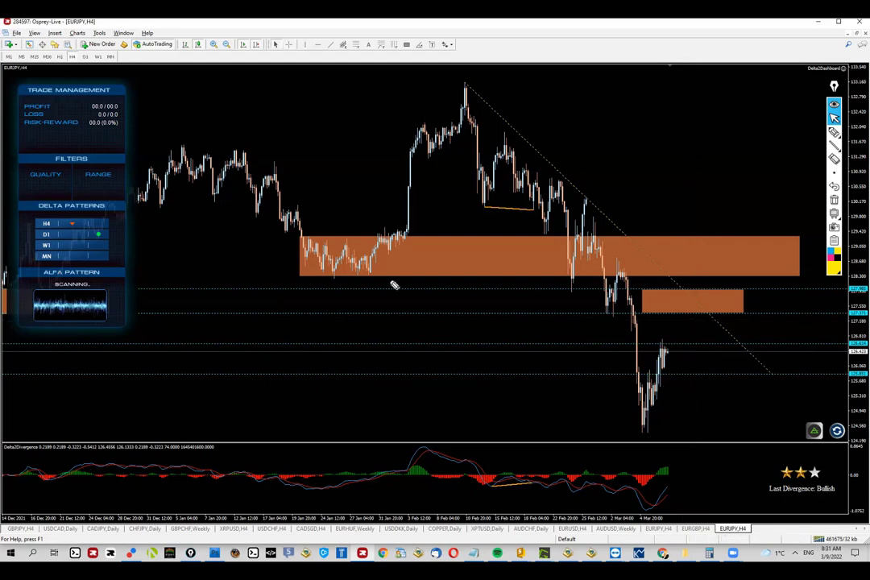
drag(466, 290, 492, 294)
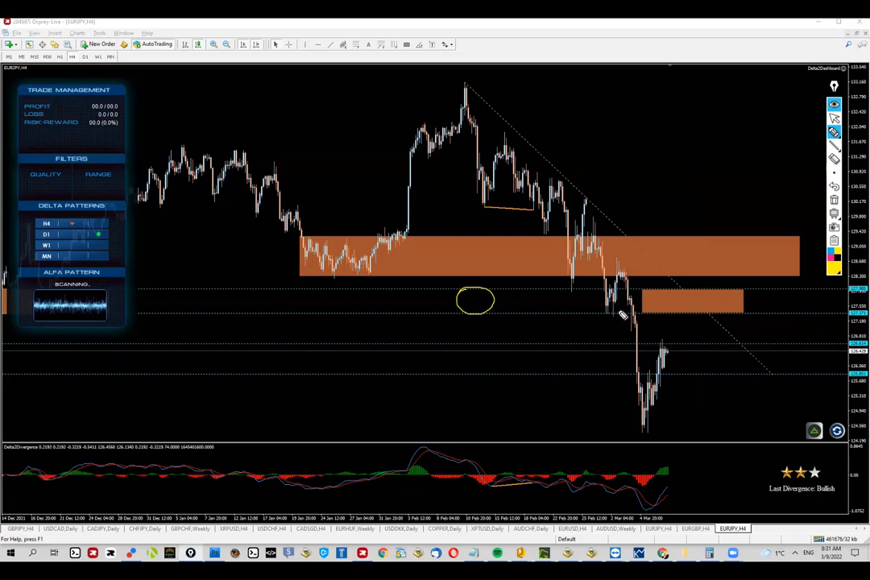
drag(602, 306, 617, 309)
mouse_move(563, 291)
mouse_down()
mouse_move(581, 293)
mouse_move(624, 263)
mouse_up()
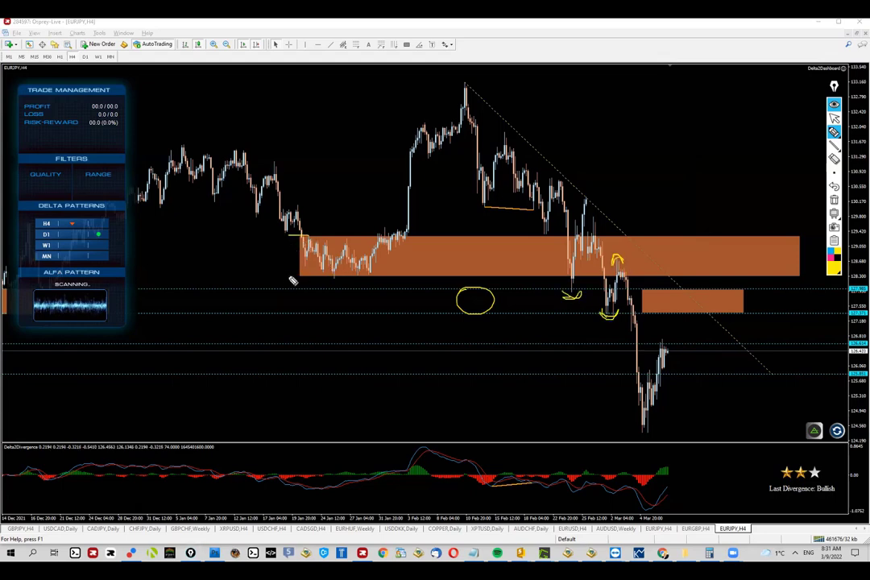
Step: Outline the late-January consolidation in yellow and extend its lower edge as a line past the early March high, re-marking that high
drag(312, 236, 313, 275)
drag(312, 236, 267, 280)
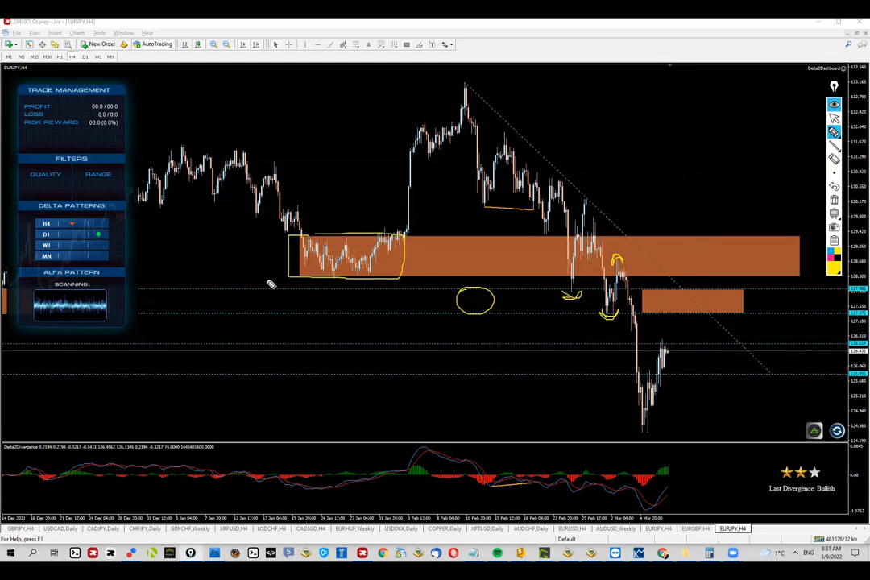
drag(613, 280, 711, 275)
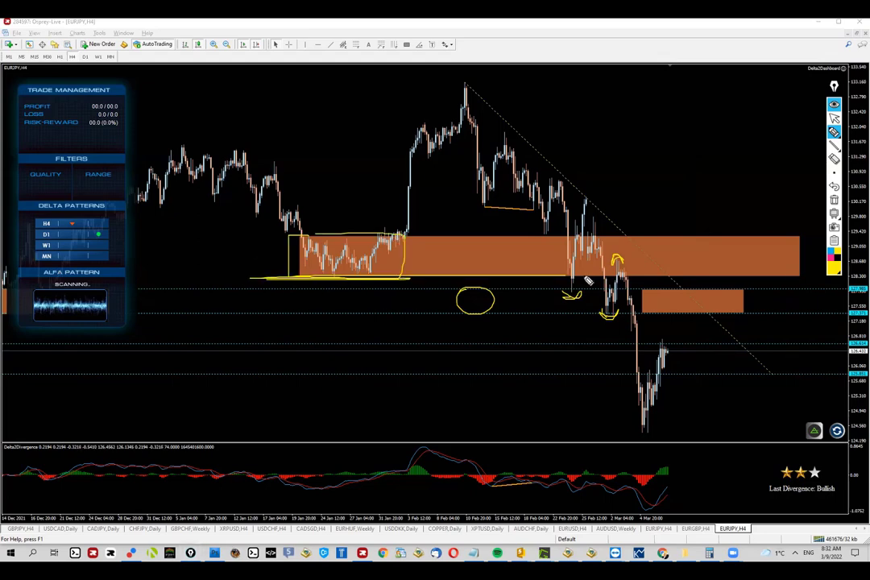
mouse_move(631, 268)
mouse_down()
mouse_move(608, 268)
mouse_move(629, 265)
mouse_up()
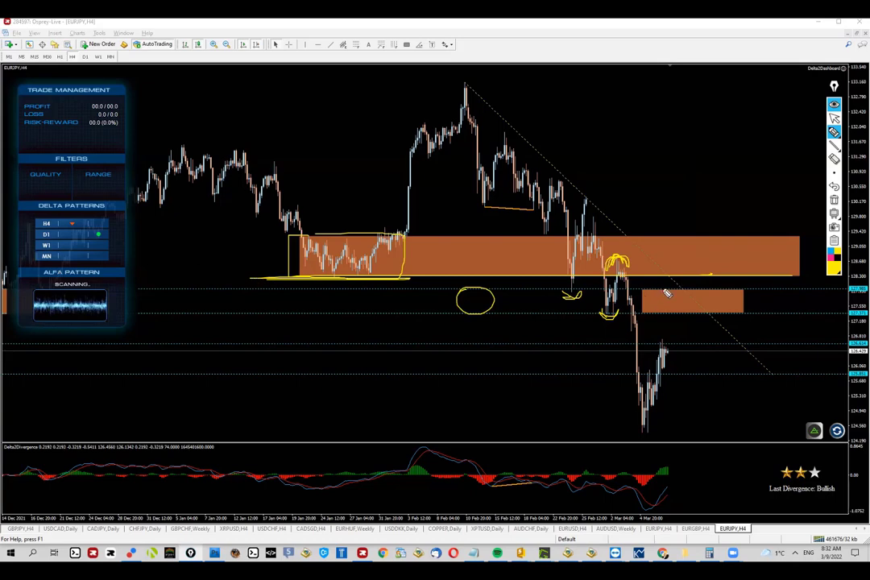
Step: Draw a small yellow square inside the smaller zone and a larger box from its lower edge up to the large zone
drag(663, 305, 666, 298)
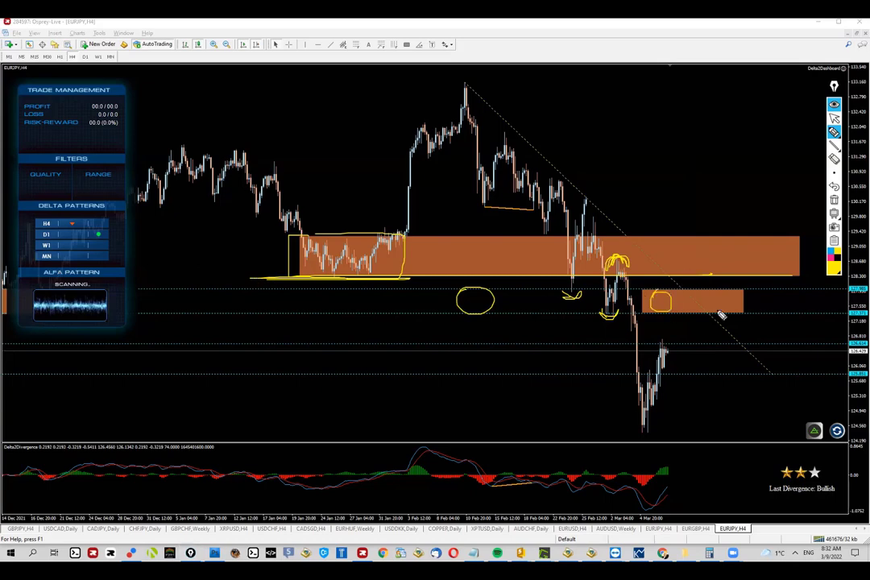
mouse_move(709, 277)
mouse_down()
mouse_move(714, 311)
mouse_move(718, 304)
mouse_move(647, 311)
mouse_move(661, 278)
mouse_move(718, 284)
mouse_up()
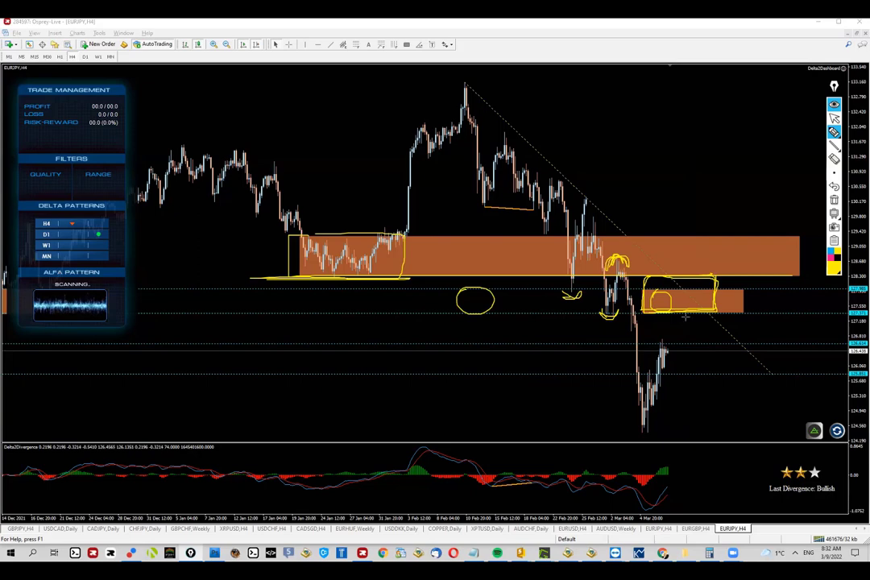
Step: Measure the price distances from just below the smaller zone to the early March high and the March low, and clear all yellow annotations
key(ctrl+shift+2)
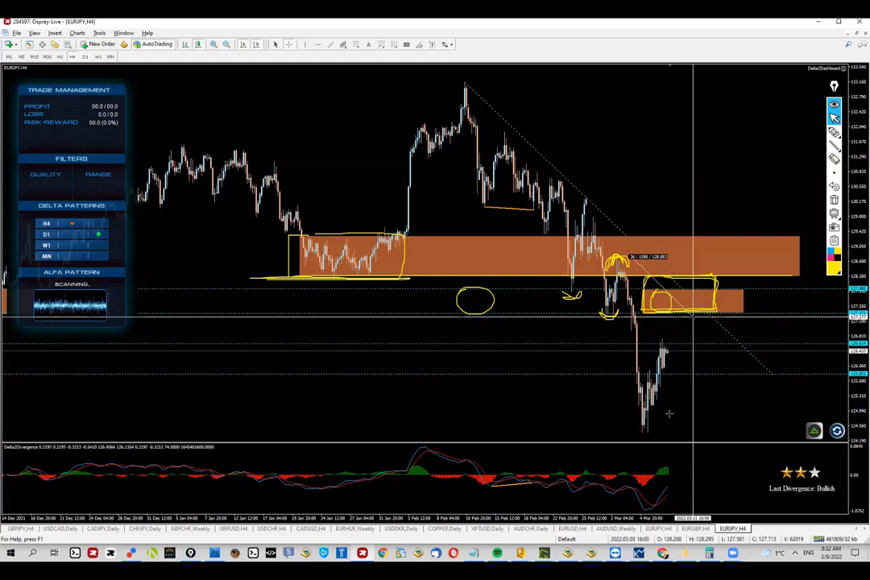
drag(668, 413, 649, 427)
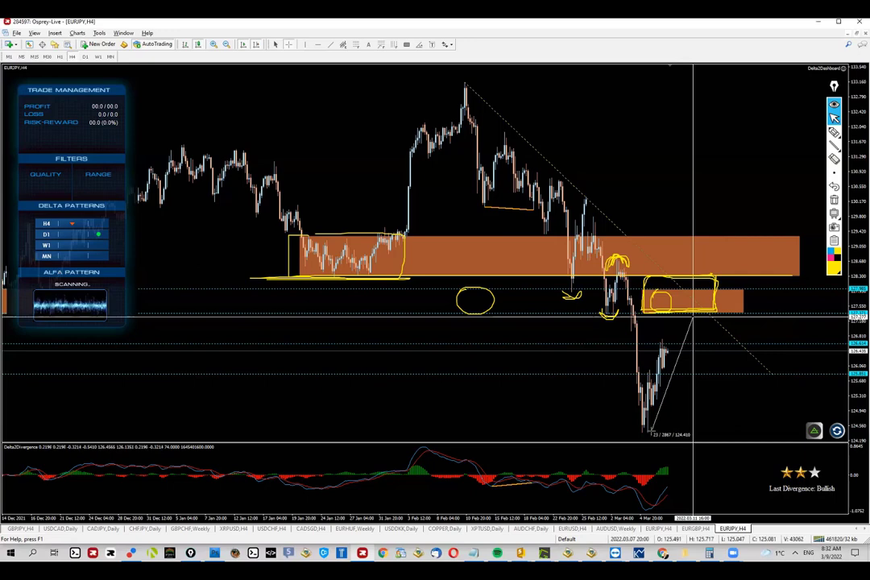
drag(692, 316, 692, 317)
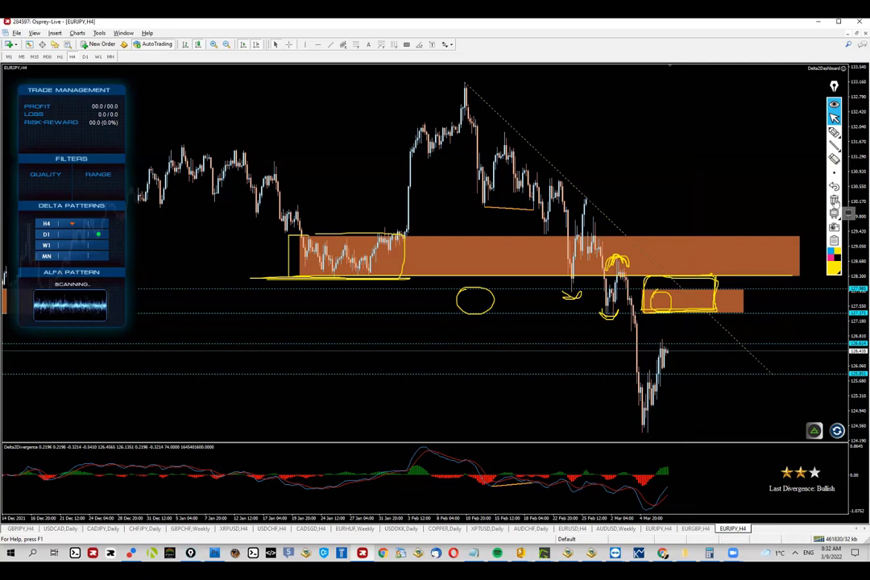
key(ctrl+shift+7)
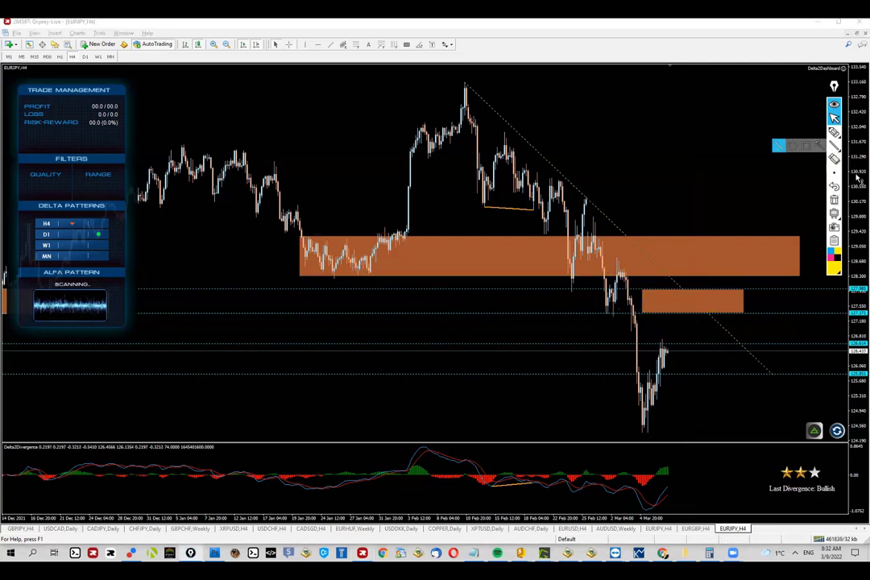
click(835, 200)
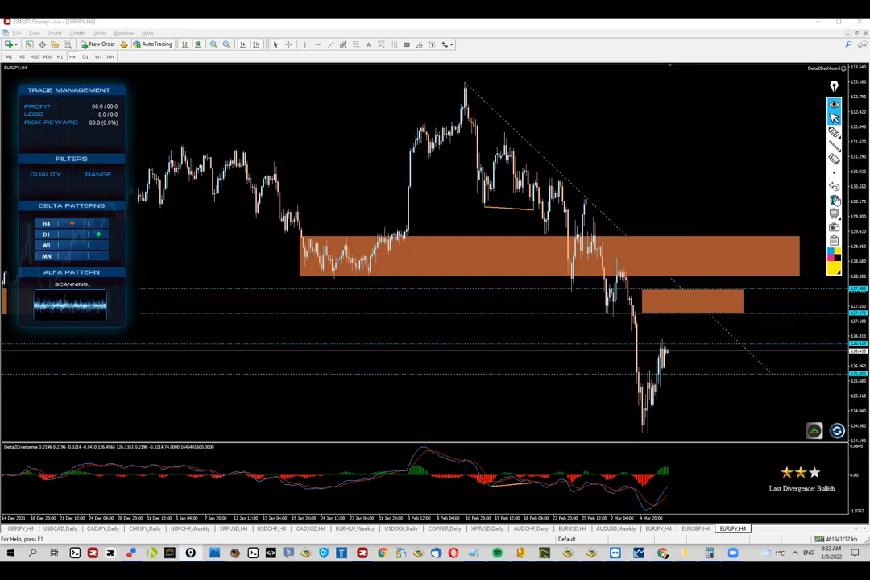
Step: Circle the latest candles, sketch a dip-and-rally path up through the smaller zone, and outline a small box above the lowest dashed level and the recent price action
click(835, 134)
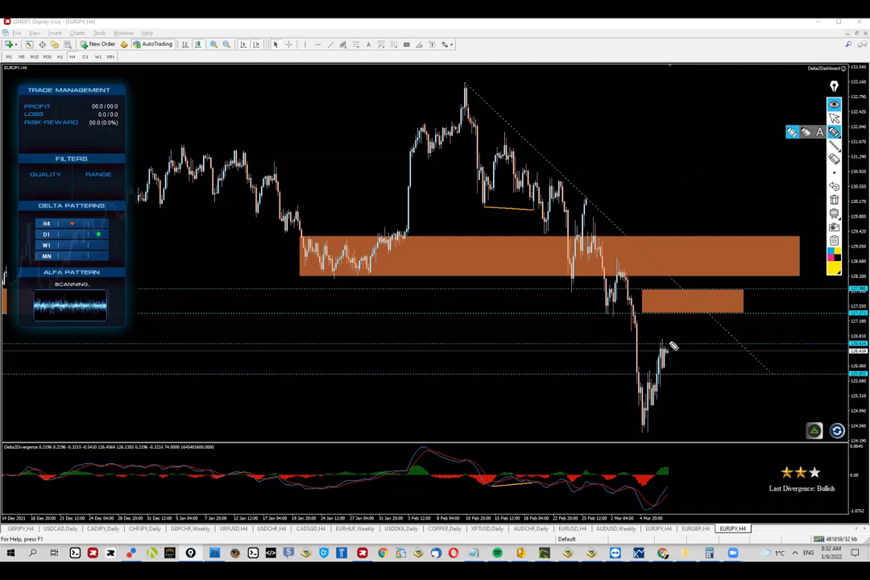
drag(672, 346, 662, 357)
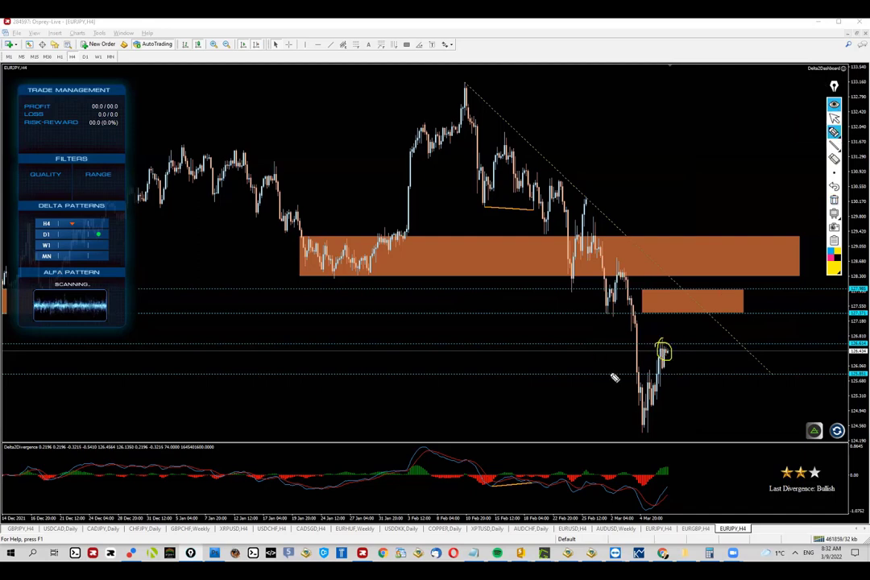
drag(577, 352, 586, 350)
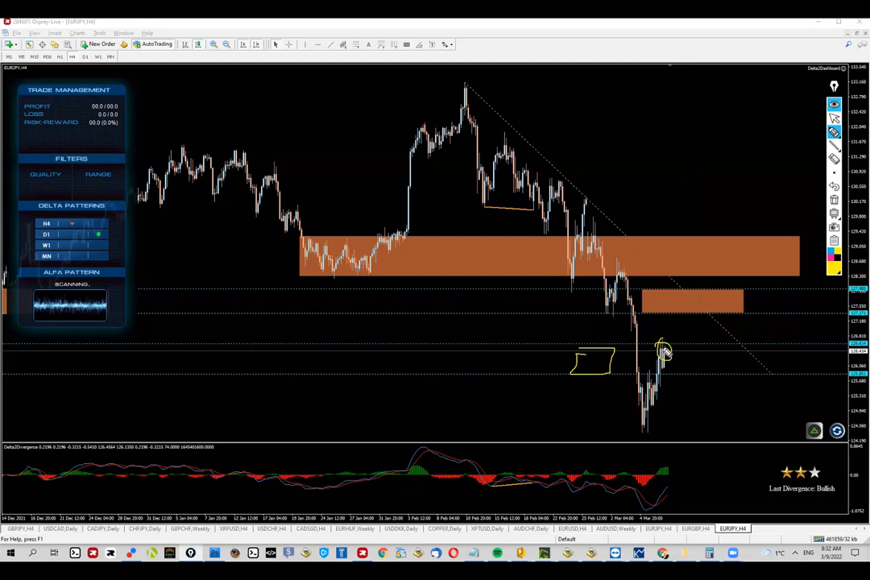
mouse_move(664, 352)
mouse_down()
mouse_move(676, 373)
mouse_move(714, 285)
mouse_up()
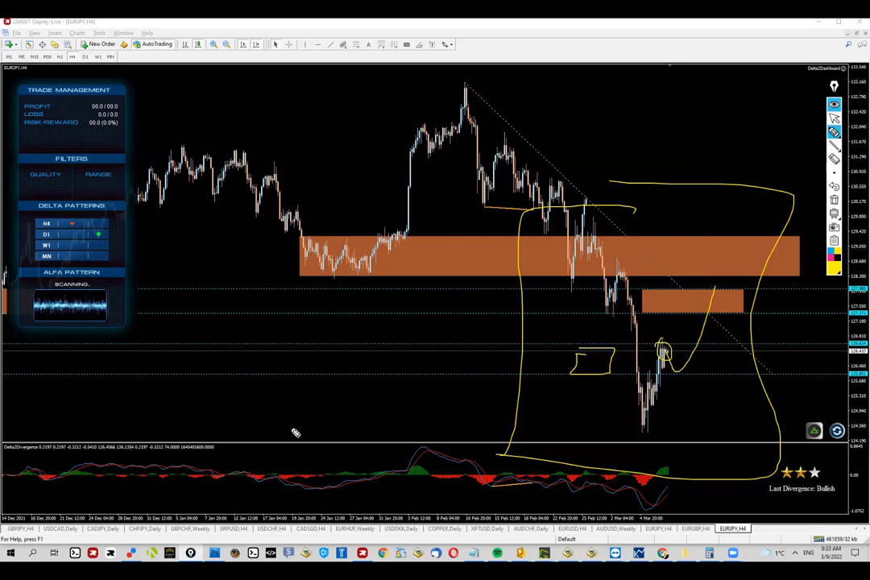
Step: Sketch a yellow checklist box with four lines in the empty area below the January candles, and clear all yellow annotations
drag(207, 346, 205, 431)
drag(206, 428, 289, 427)
drag(278, 346, 288, 427)
drag(190, 348, 278, 345)
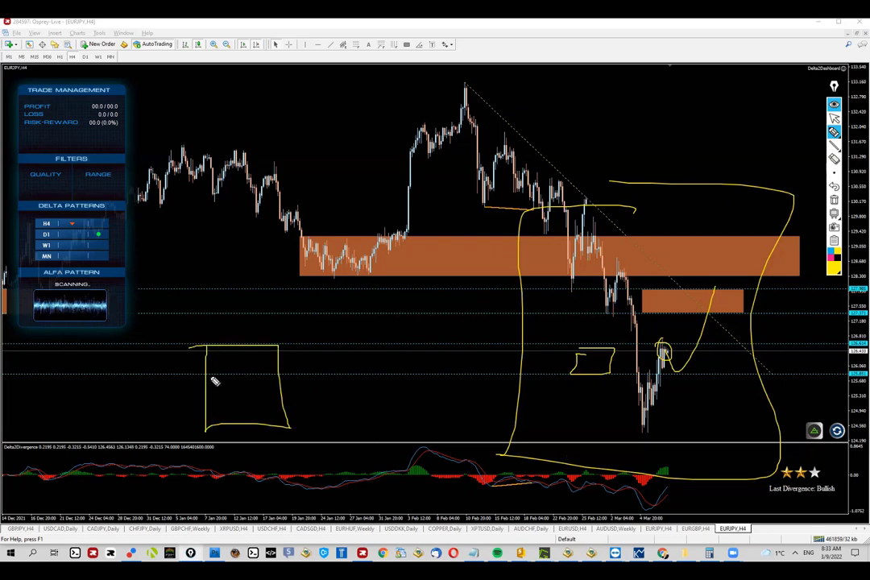
mouse_move(214, 358)
mouse_down()
mouse_move(245, 359)
mouse_move(232, 376)
mouse_move(264, 393)
mouse_up()
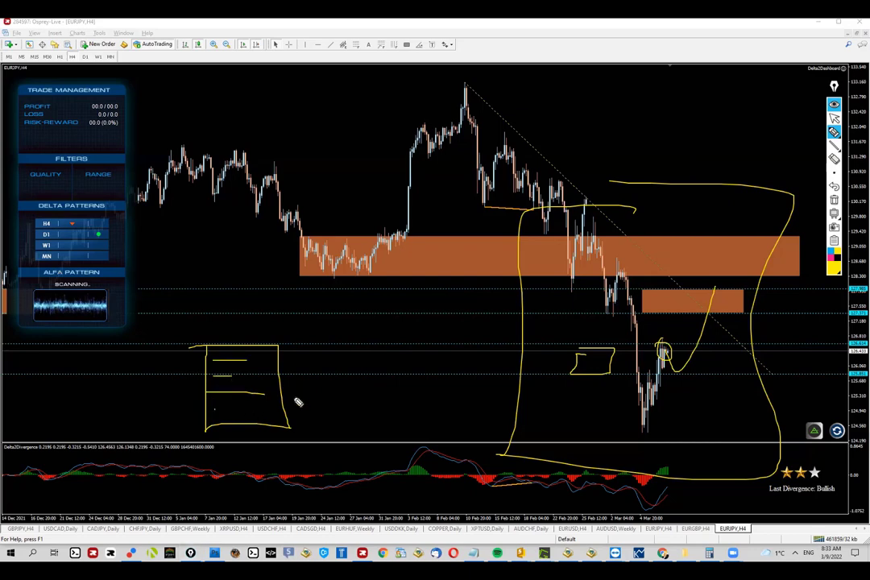
click(215, 409)
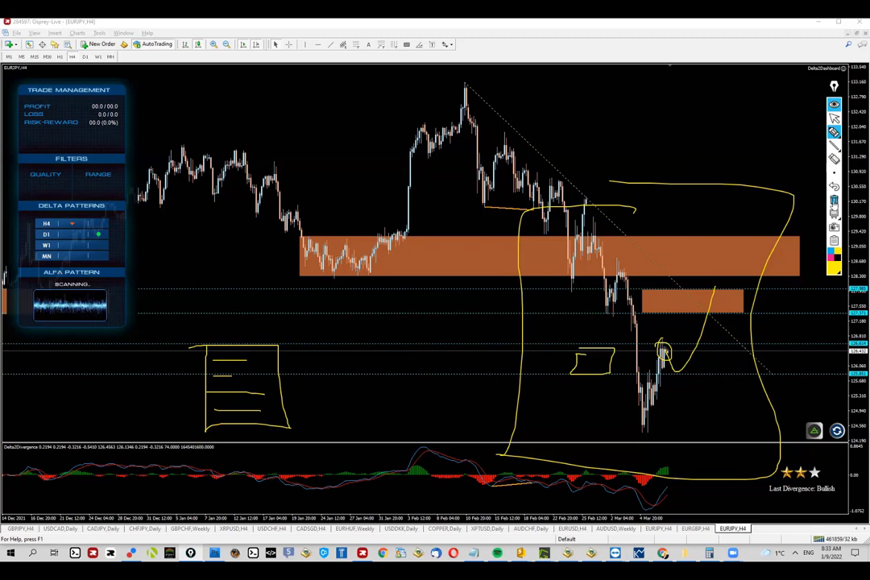
click(835, 201)
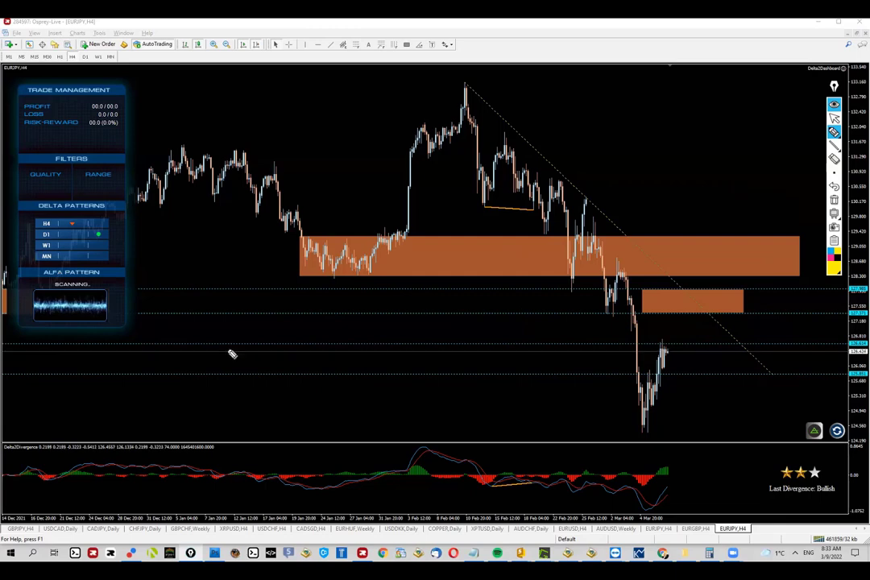
Step: Sketch an empty yellow box below the January candles with a downward arrow leading into it, clear the annotations and leave drawing mode
mouse_move(249, 423)
mouse_down()
mouse_move(301, 330)
mouse_move(241, 359)
mouse_up()
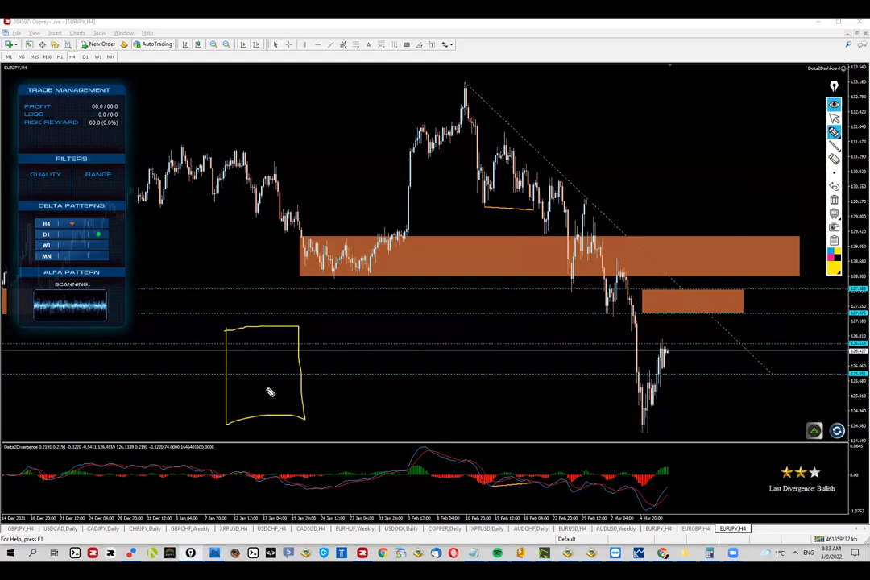
mouse_move(256, 256)
mouse_down()
mouse_move(261, 319)
mouse_move(270, 305)
mouse_up()
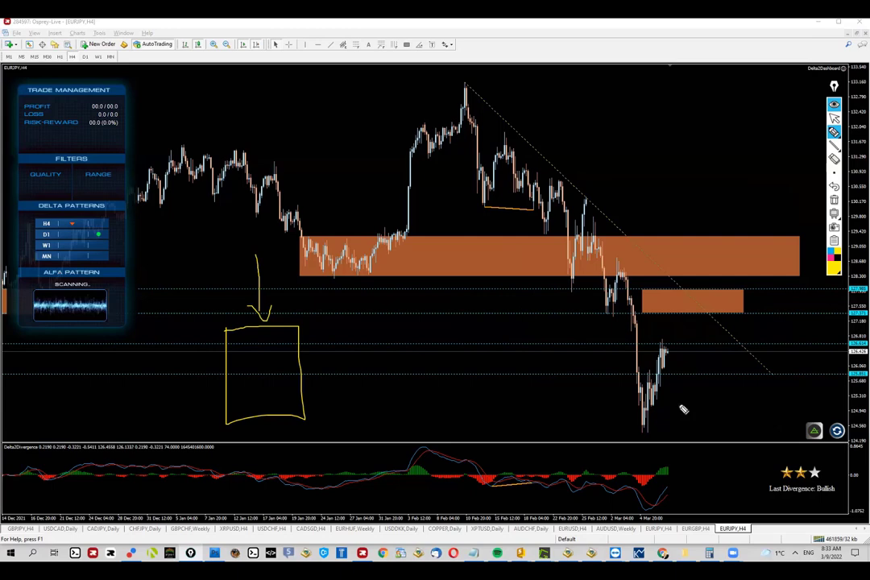
click(834, 200)
click(834, 119)
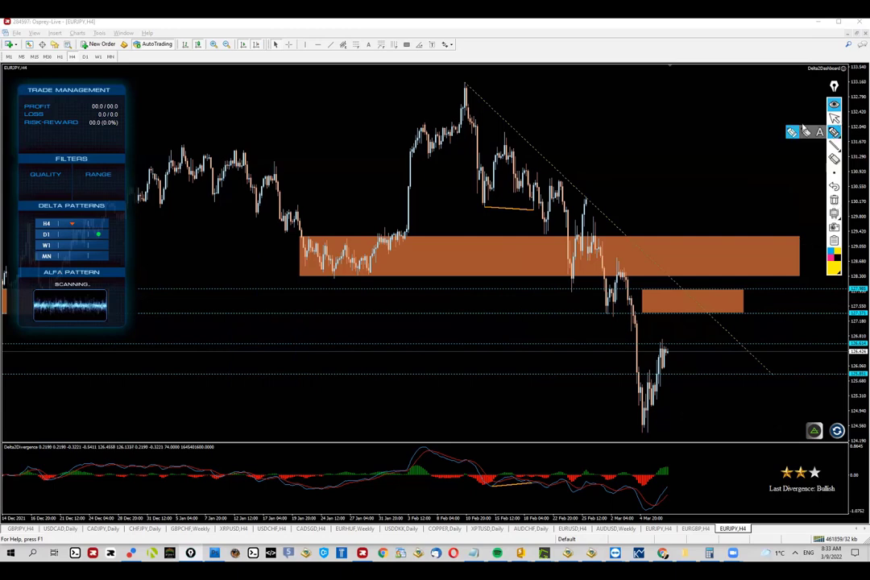
key(Escape)
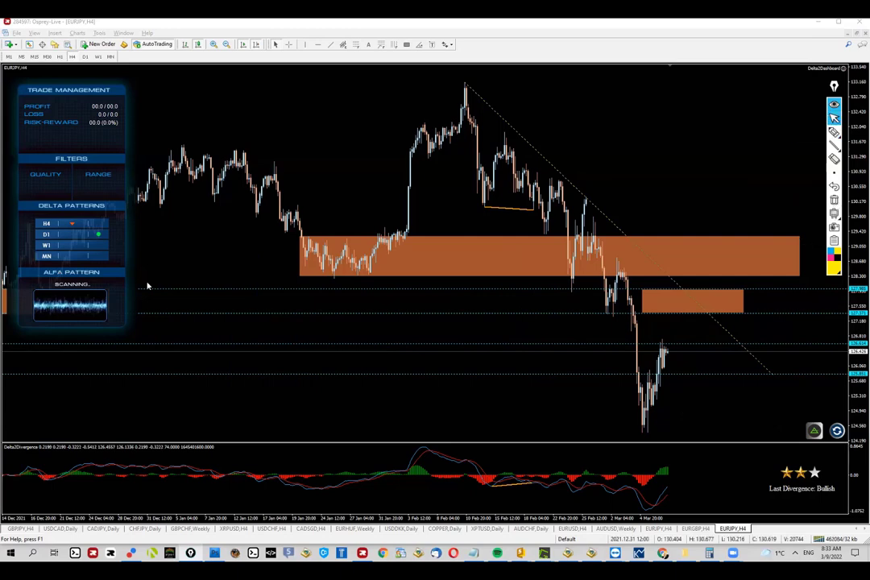